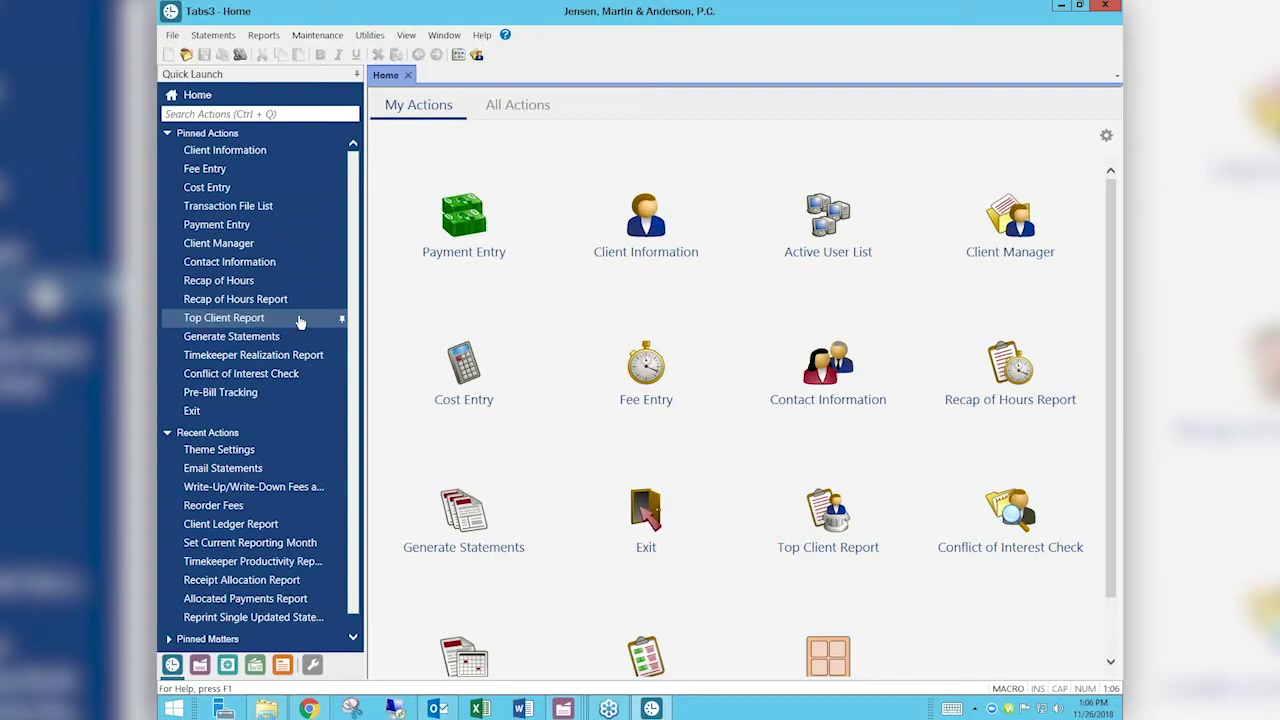
Open Generate Statements and restrict its transactions to fee credits and cost credits only, with payments excluded
{"action": "left_click", "coordinate": [258, 340]}
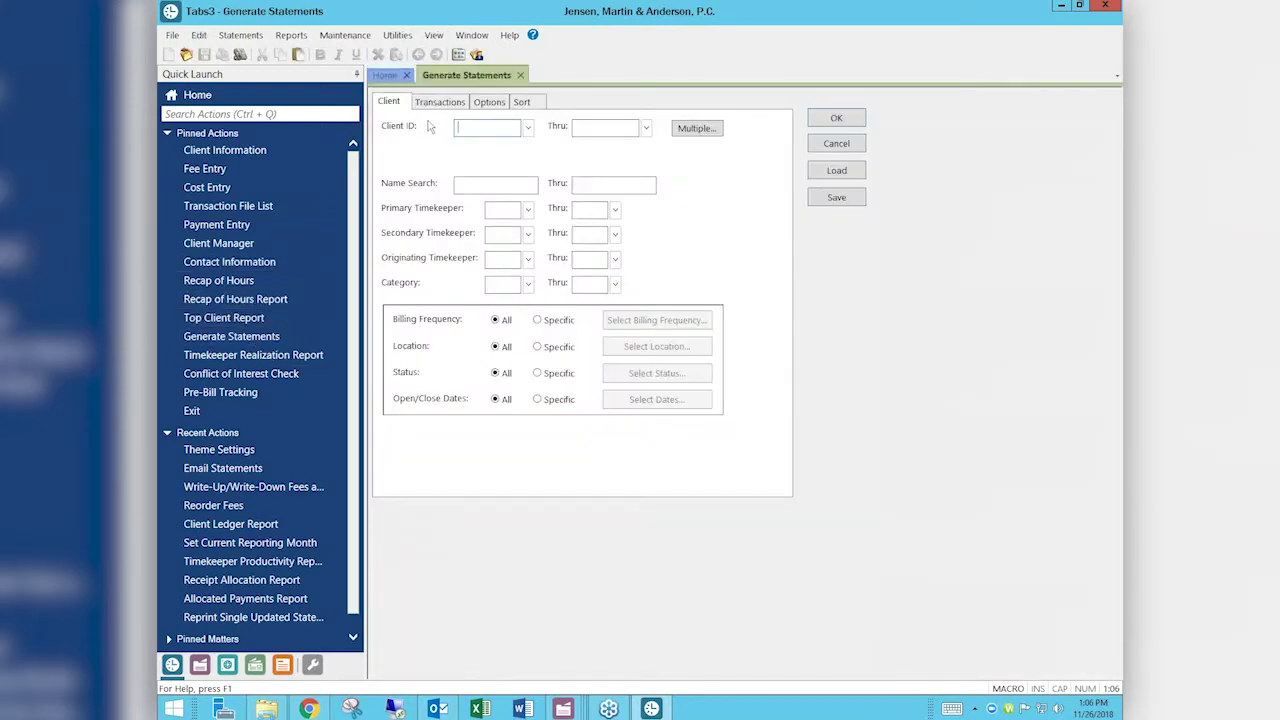
{"action": "left_click", "coordinate": [437, 105]}
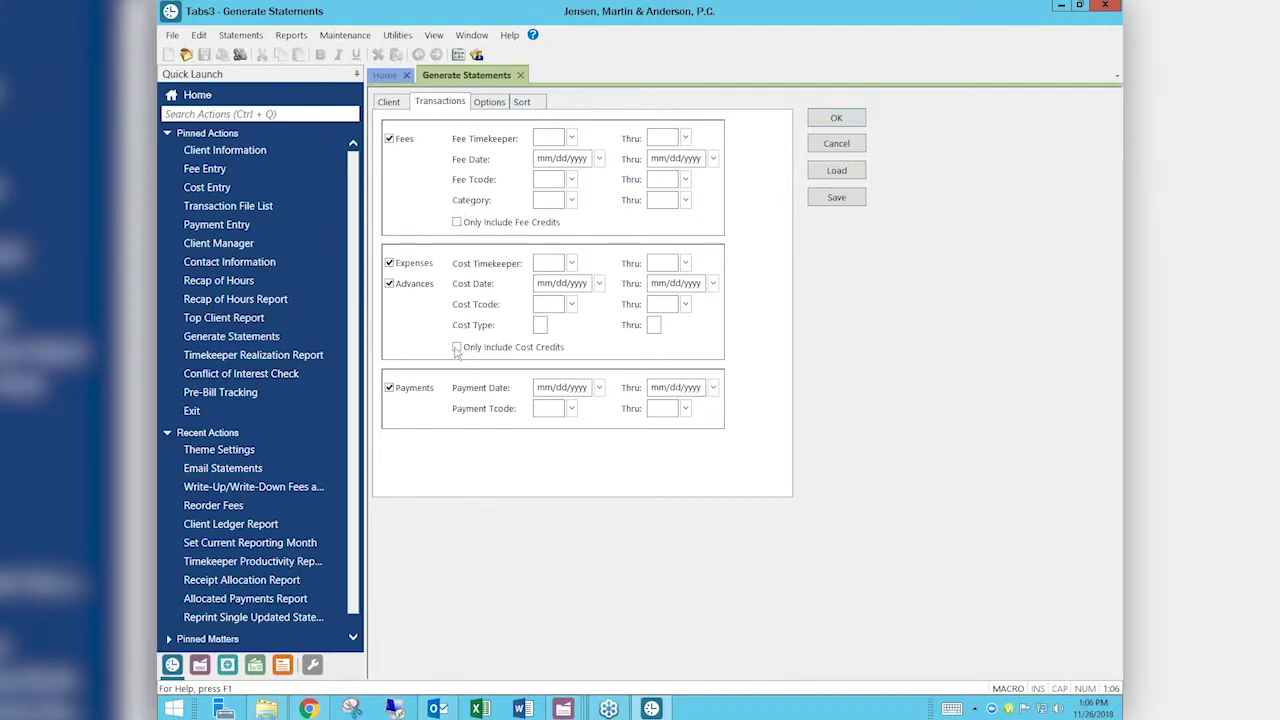
{"action": "left_click", "coordinate": [457, 222]}
{"action": "left_click", "coordinate": [457, 347]}
{"action": "left_click", "coordinate": [390, 102]}
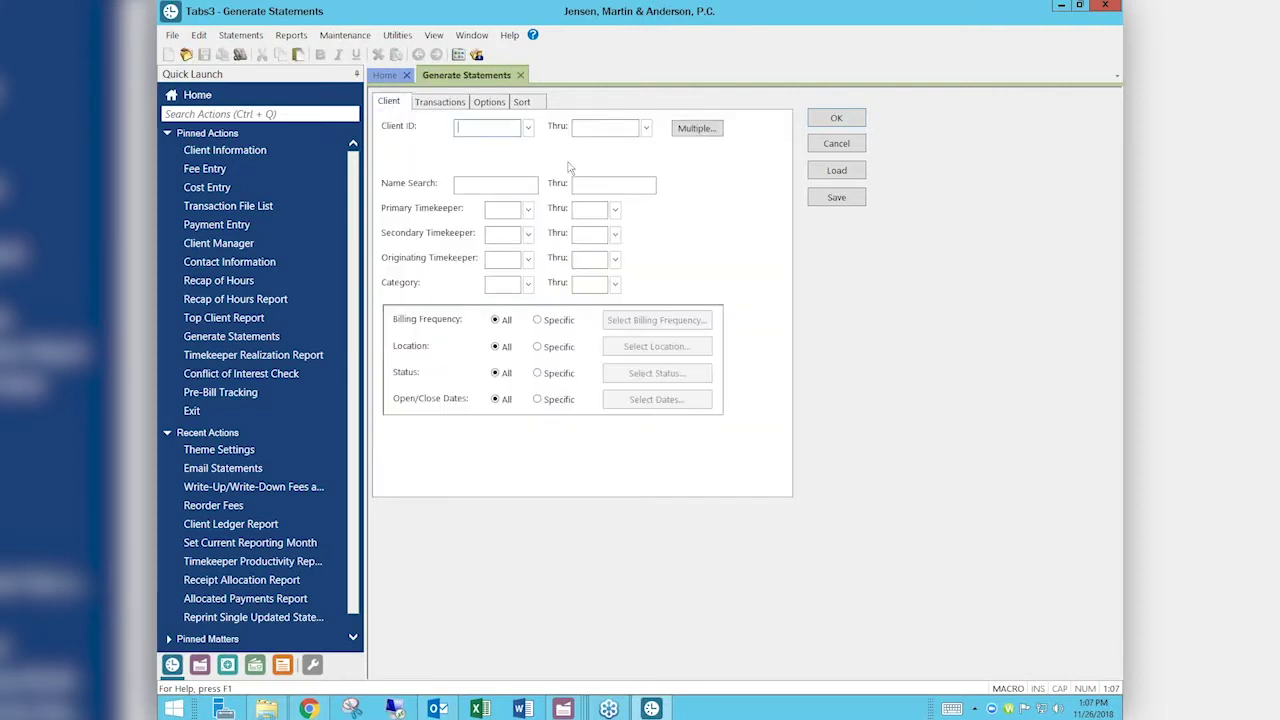
{"action": "left_click", "coordinate": [441, 103]}
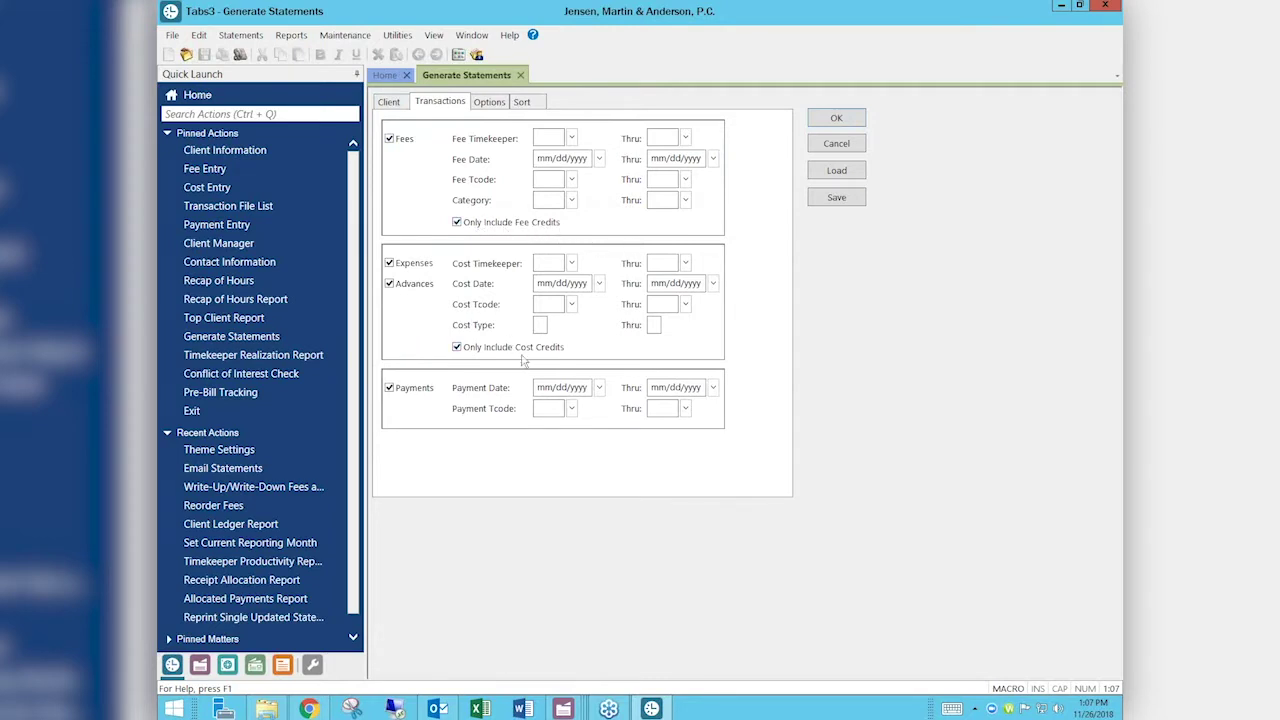
{"action": "left_click", "coordinate": [396, 389]}
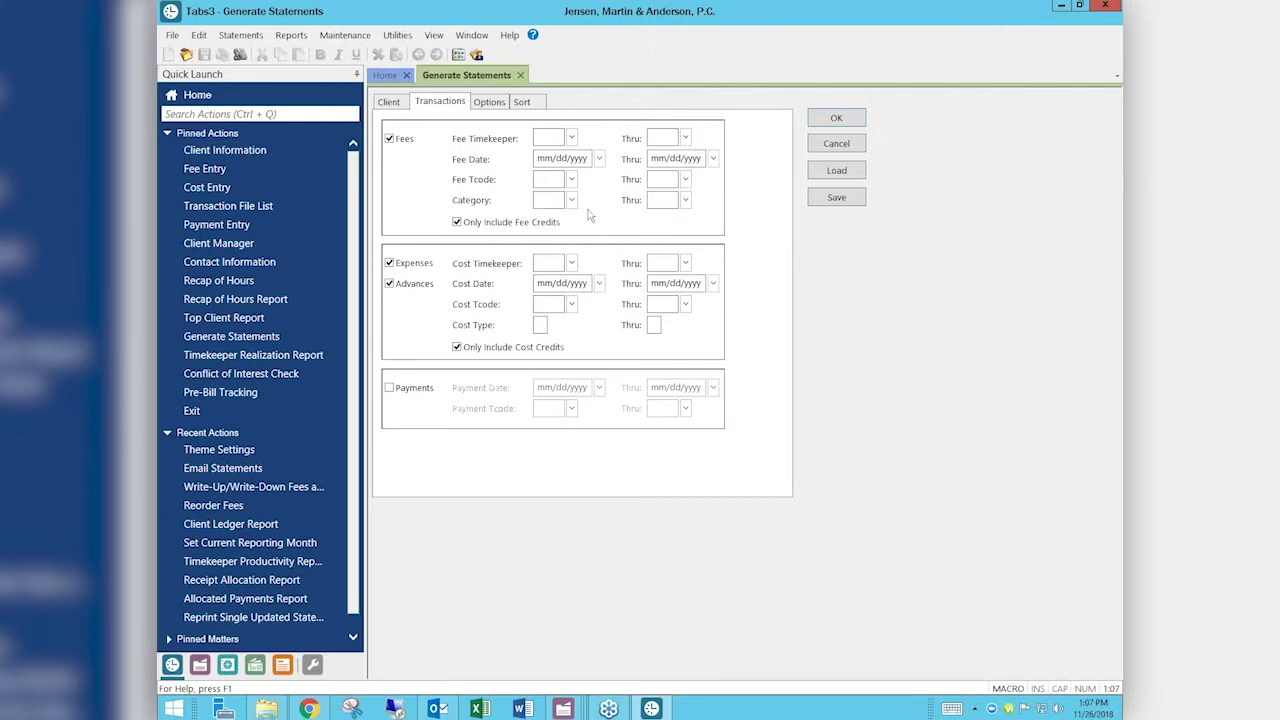
Limit the statement run to the Auto Accident matter by its client ID, and preview the draft statement
{"action": "left_click", "coordinate": [399, 104]}
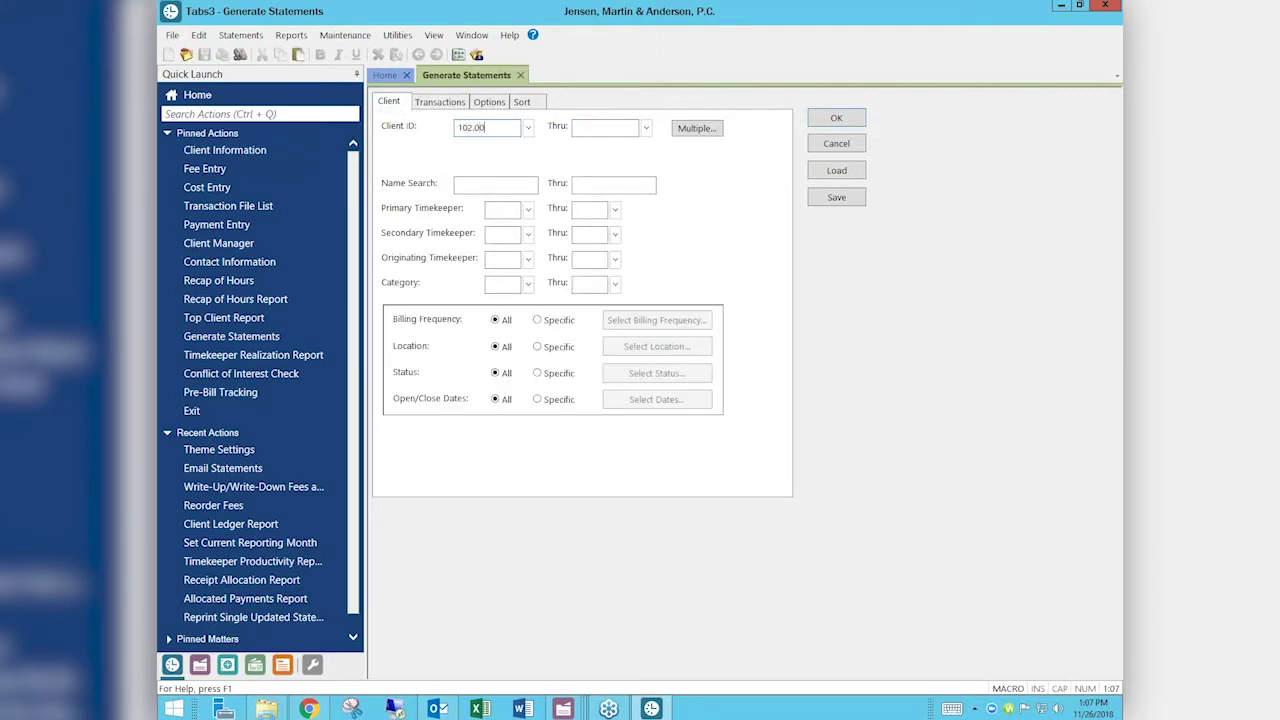
{"action": "key", "text": "Tab"}
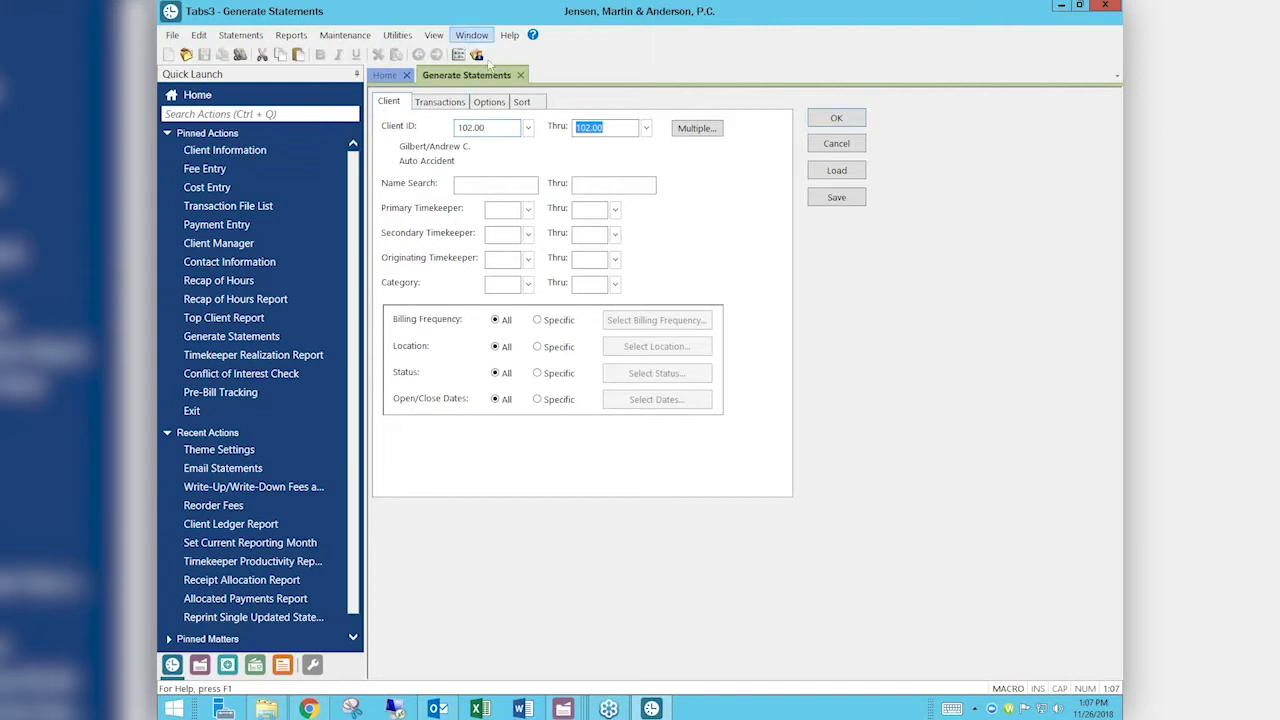
{"action": "left_click", "coordinate": [440, 103]}
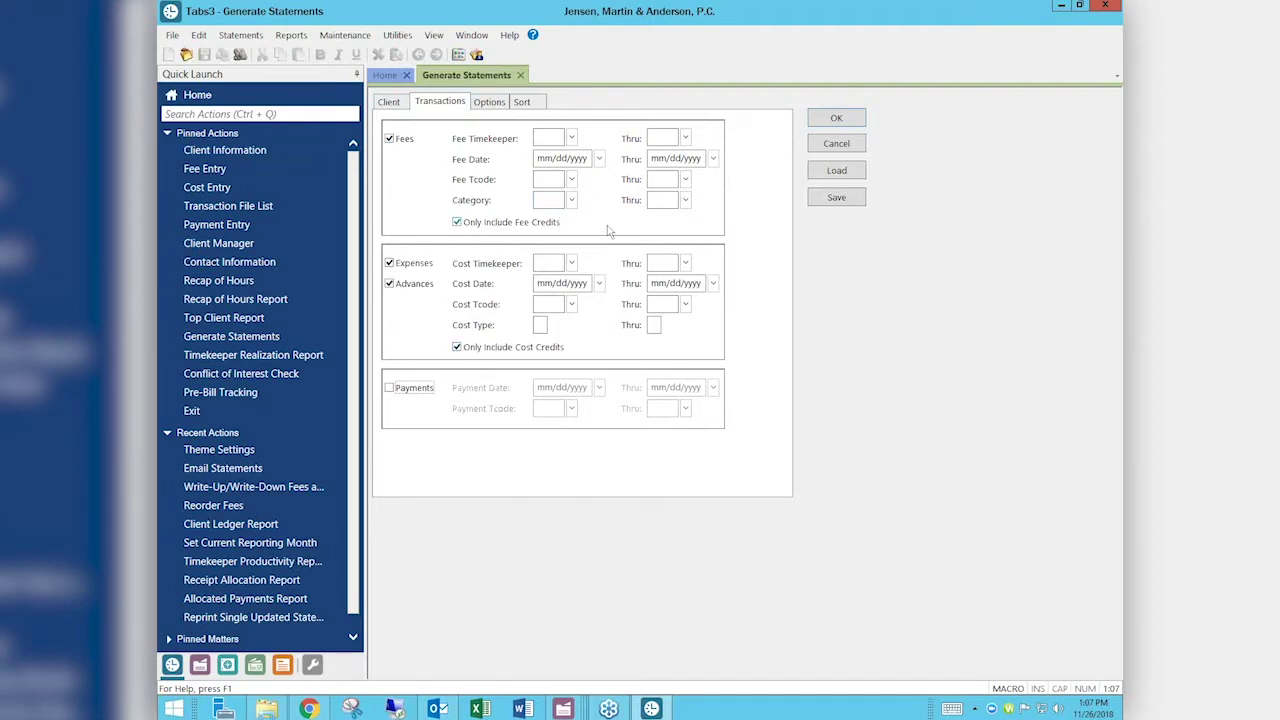
{"action": "left_click", "coordinate": [489, 102]}
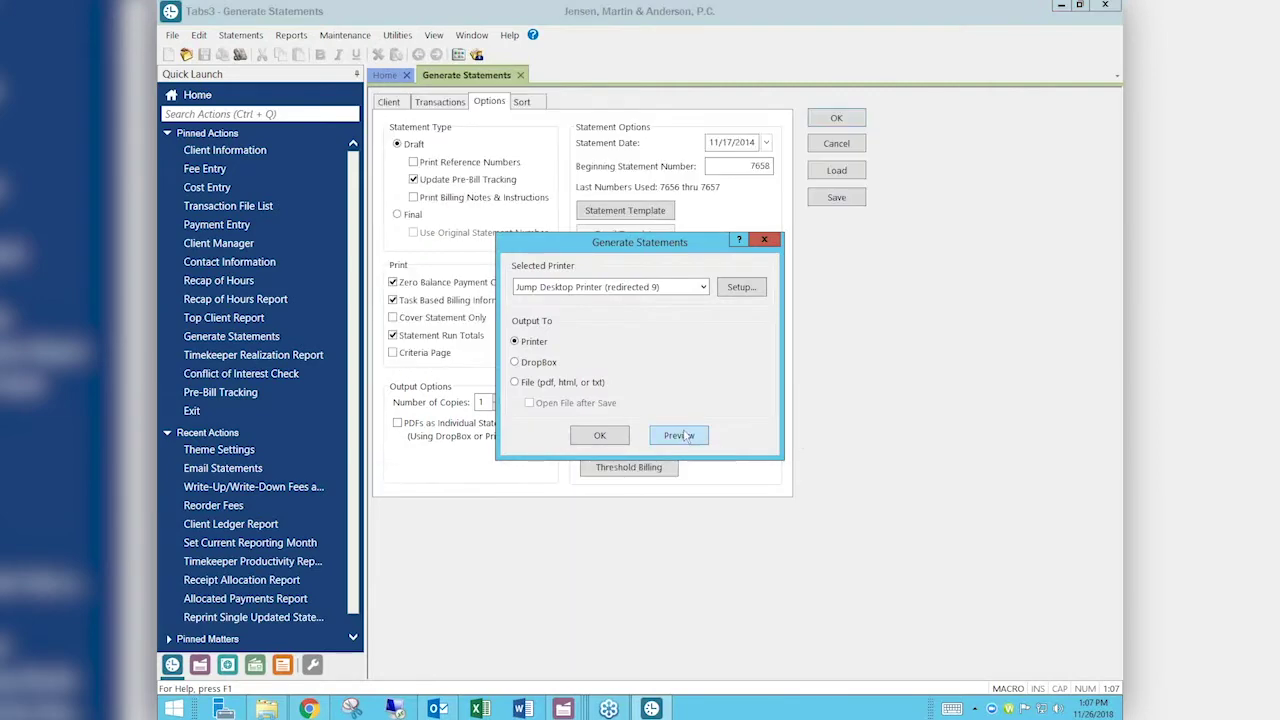
{"action": "left_click", "coordinate": [681, 436]}
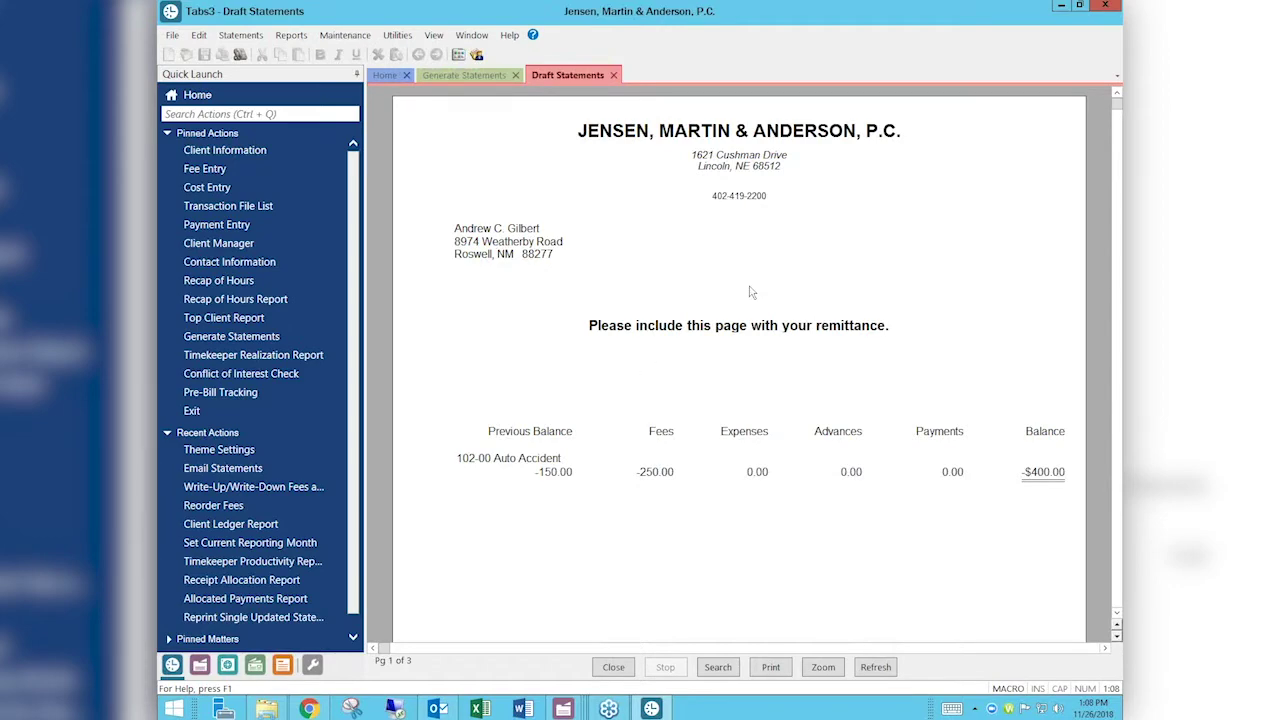
Review the draft statement's fee credits, billing history, retainer balance and run totals, and close the preview
{"action": "scroll", "coordinate": [757, 352], "scroll_direction": "down", "scroll_amount": 10}
{"action": "scroll", "coordinate": [757, 360], "scroll_direction": "down", "scroll_amount": 10}
{"action": "scroll", "coordinate": [757, 361], "scroll_direction": "down", "scroll_amount": 4}
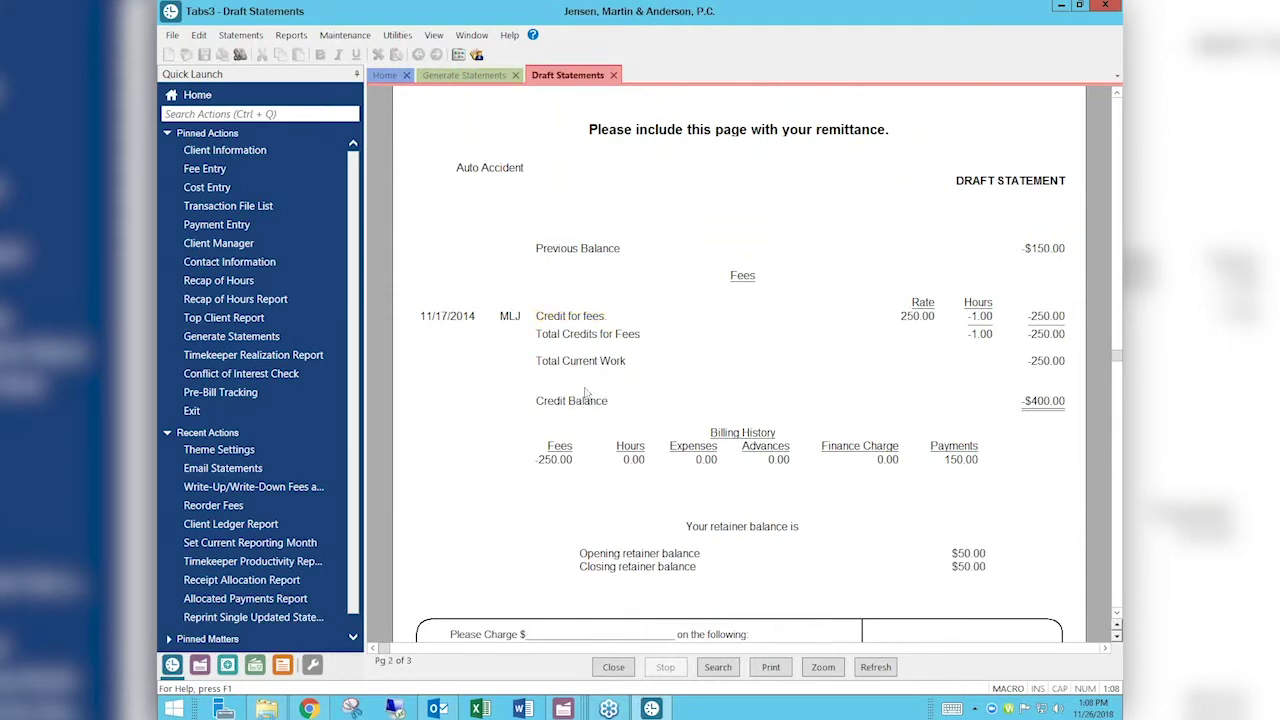
{"action": "scroll", "coordinate": [798, 497], "scroll_direction": "down", "scroll_amount": 7}
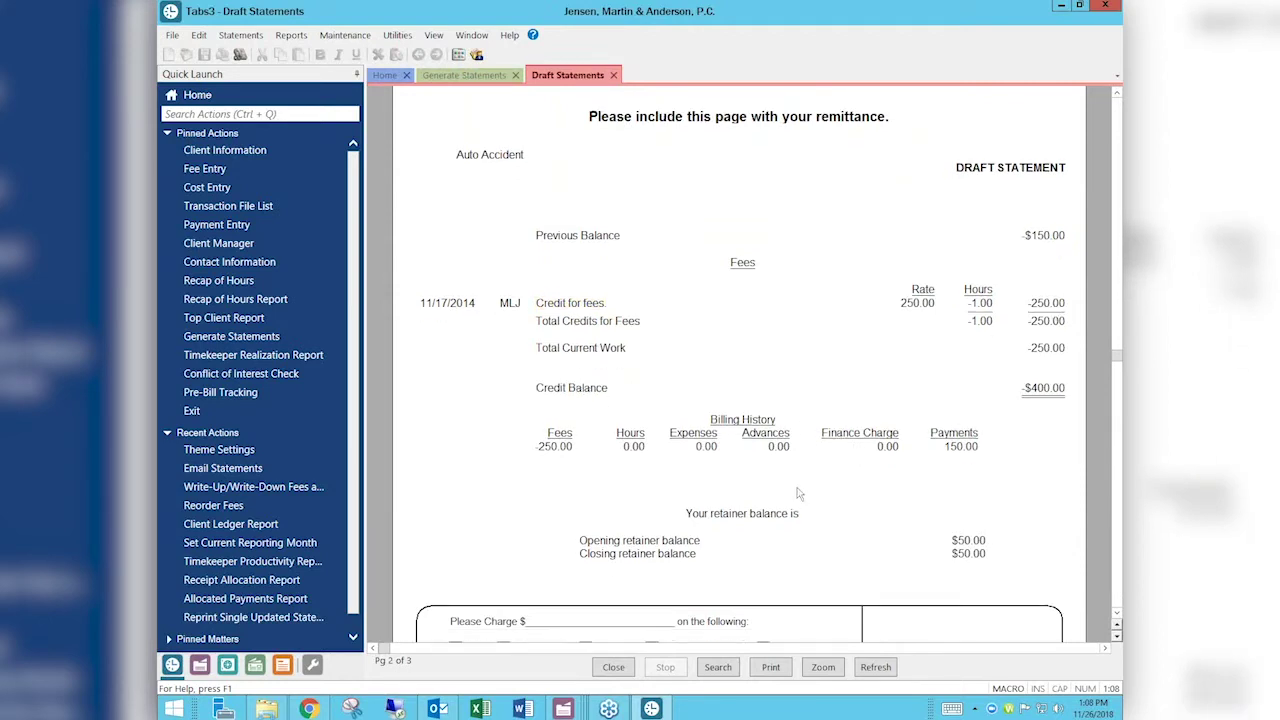
{"action": "scroll", "coordinate": [798, 497], "scroll_direction": "down", "scroll_amount": 5}
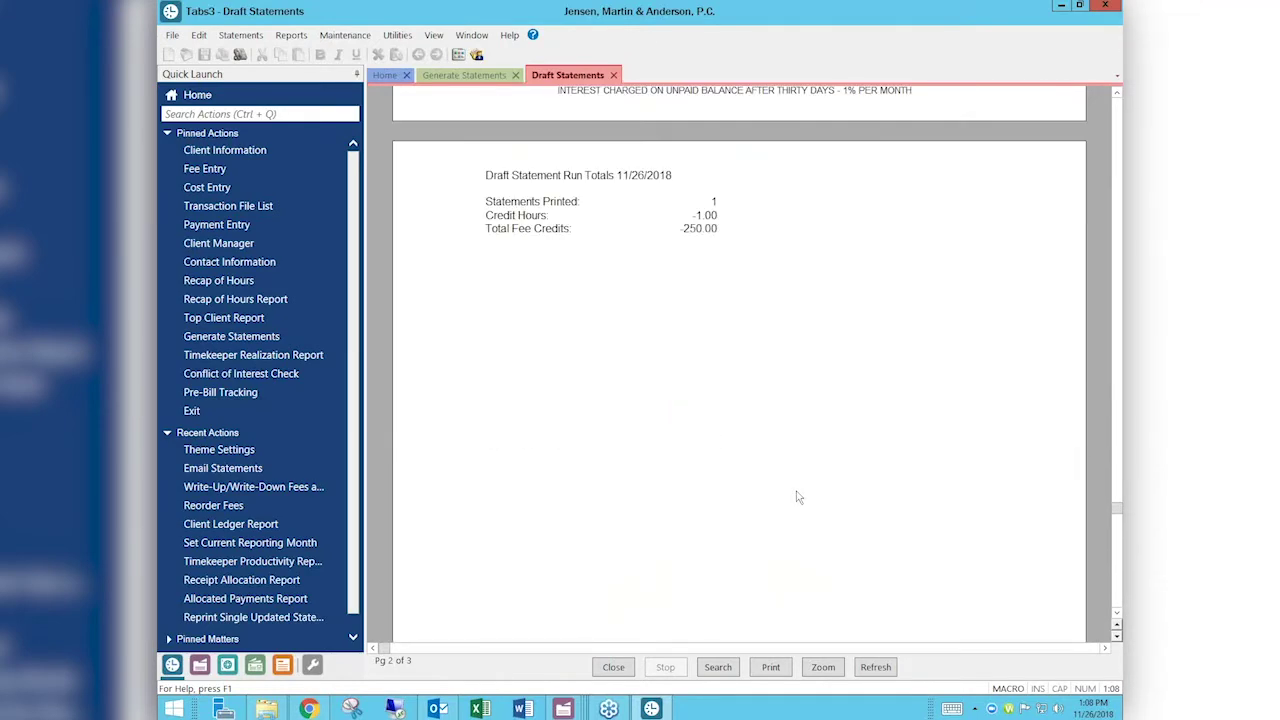
{"action": "scroll", "coordinate": [796, 490], "scroll_direction": "up", "scroll_amount": 10}
{"action": "scroll", "coordinate": [792, 495], "scroll_direction": "up", "scroll_amount": 5}
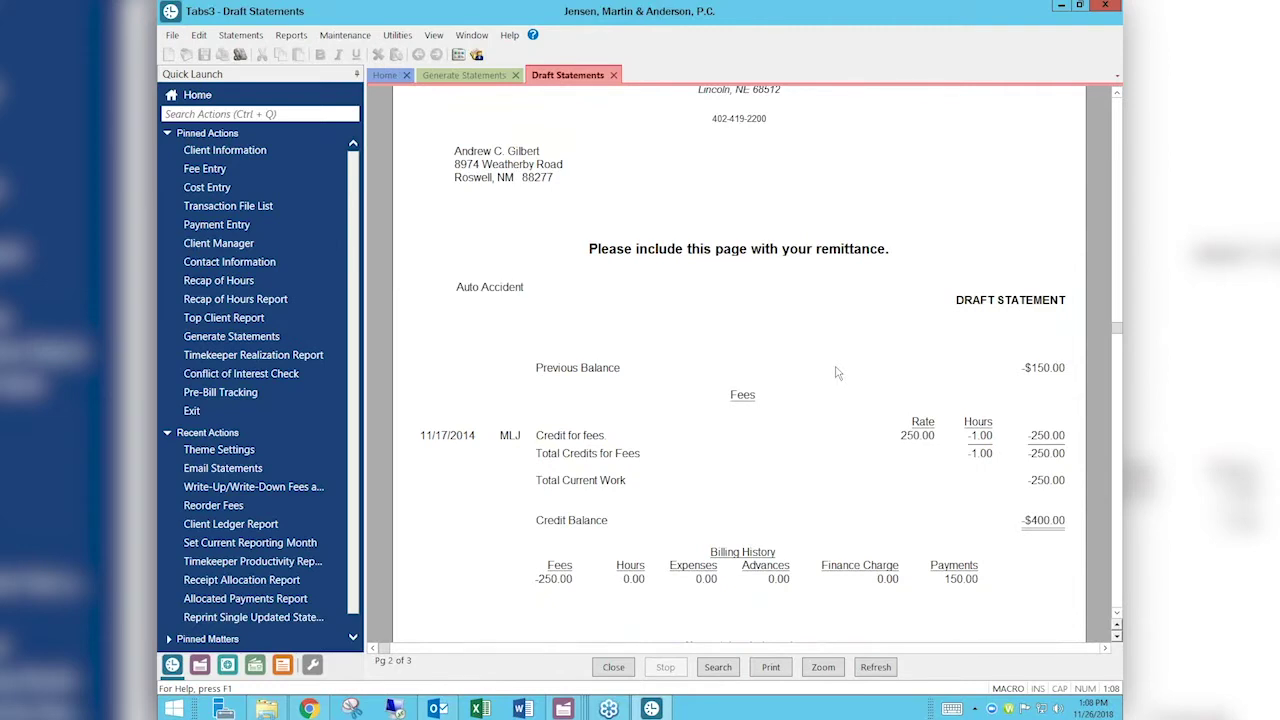
{"action": "left_click", "coordinate": [610, 667]}
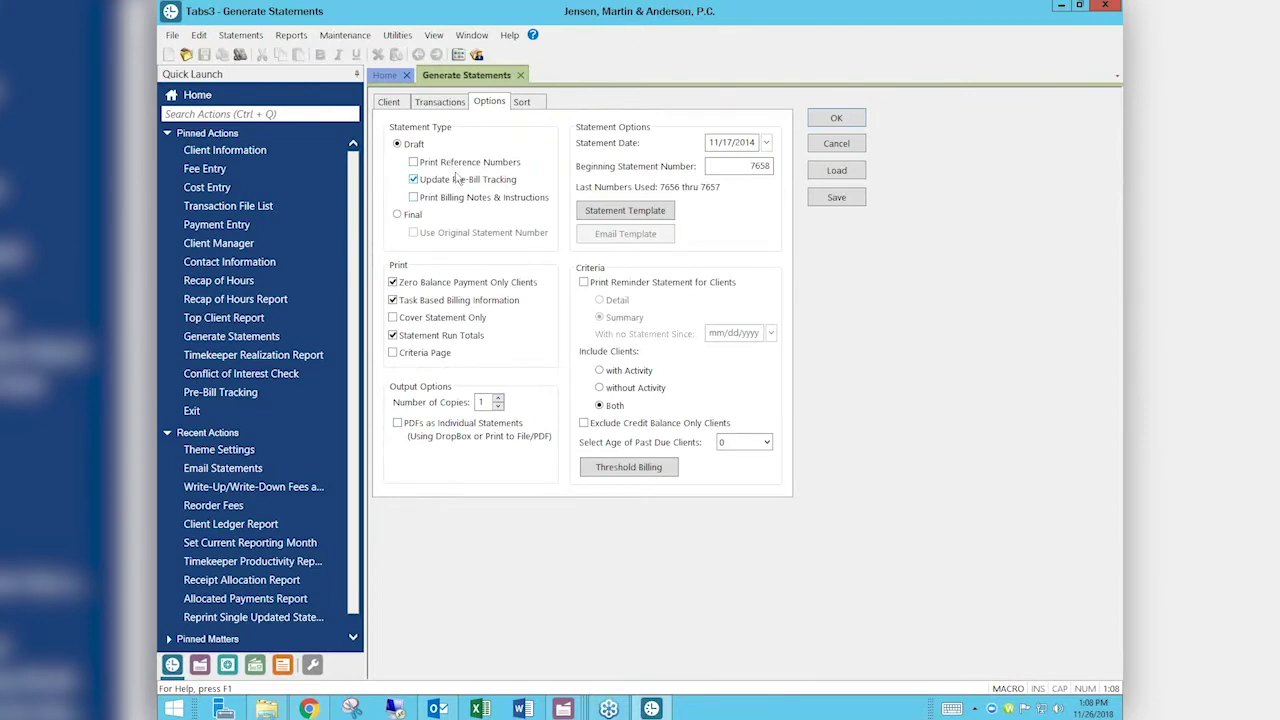
Turn off the fee-credit-only and cost-credit-only filters, and clear the client ID range for the statement run
{"action": "left_click", "coordinate": [442, 104]}
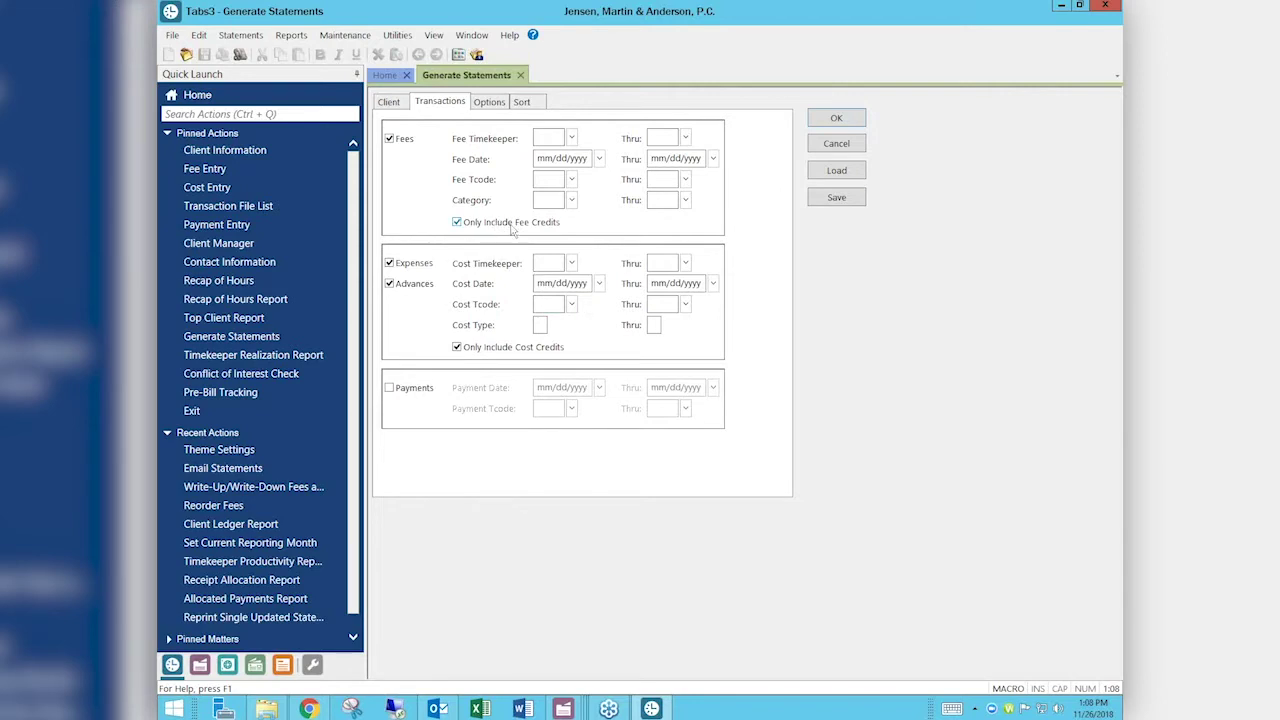
{"action": "left_click", "coordinate": [457, 222]}
{"action": "left_click", "coordinate": [457, 347]}
{"action": "left_click", "coordinate": [492, 106]}
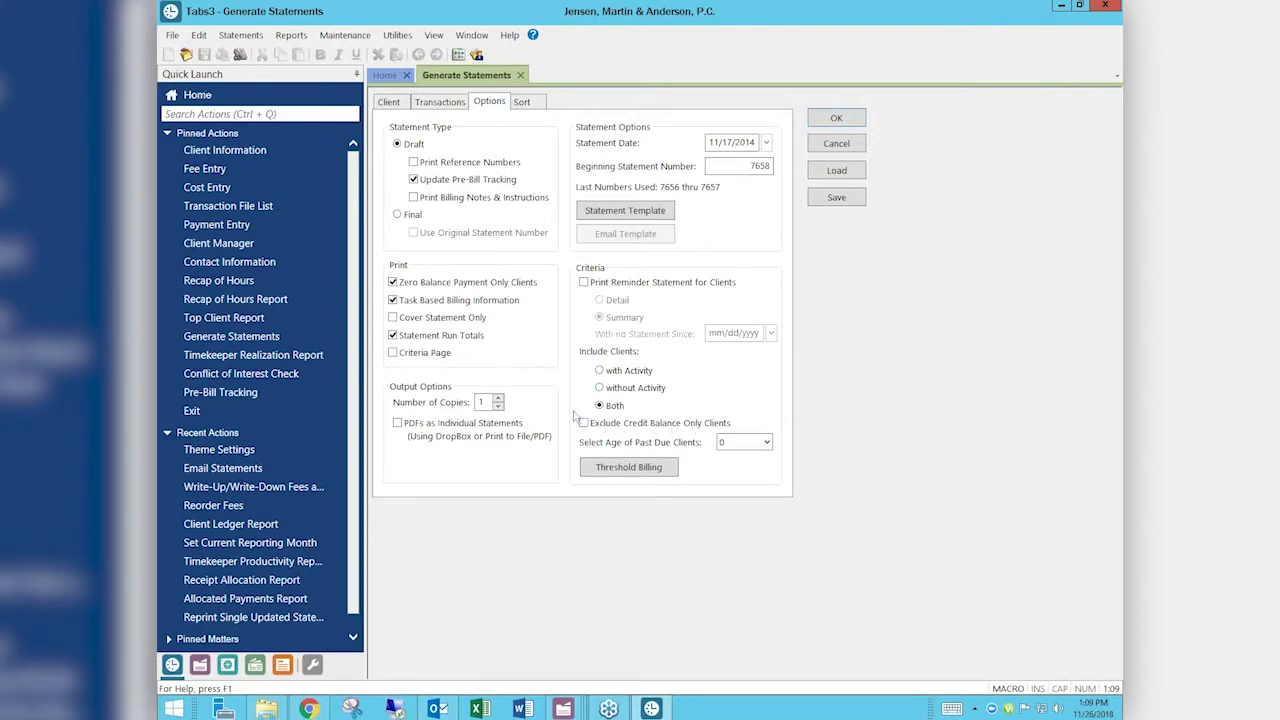
{"action": "left_click", "coordinate": [390, 103]}
{"action": "key", "text": "Delete"}
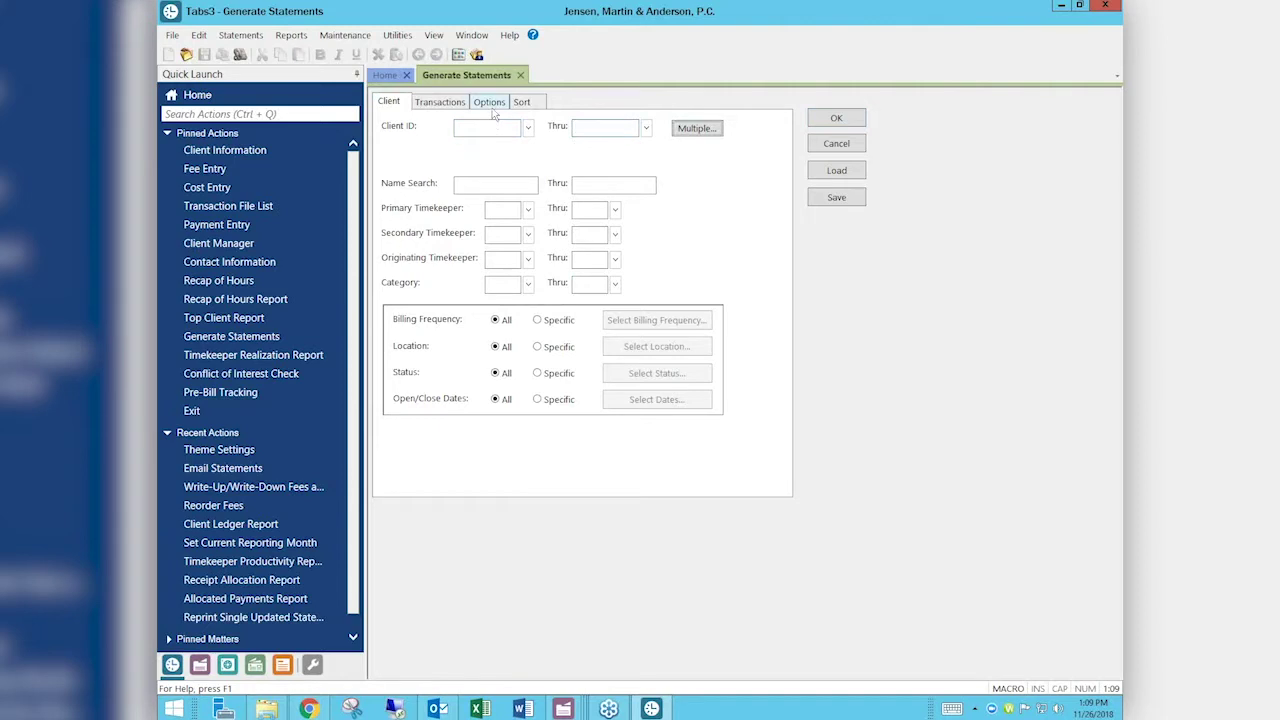
Exclude credit balance only clients in the statement options, check the transaction filters, and cancel Generate Statements
{"action": "left_click", "coordinate": [490, 103]}
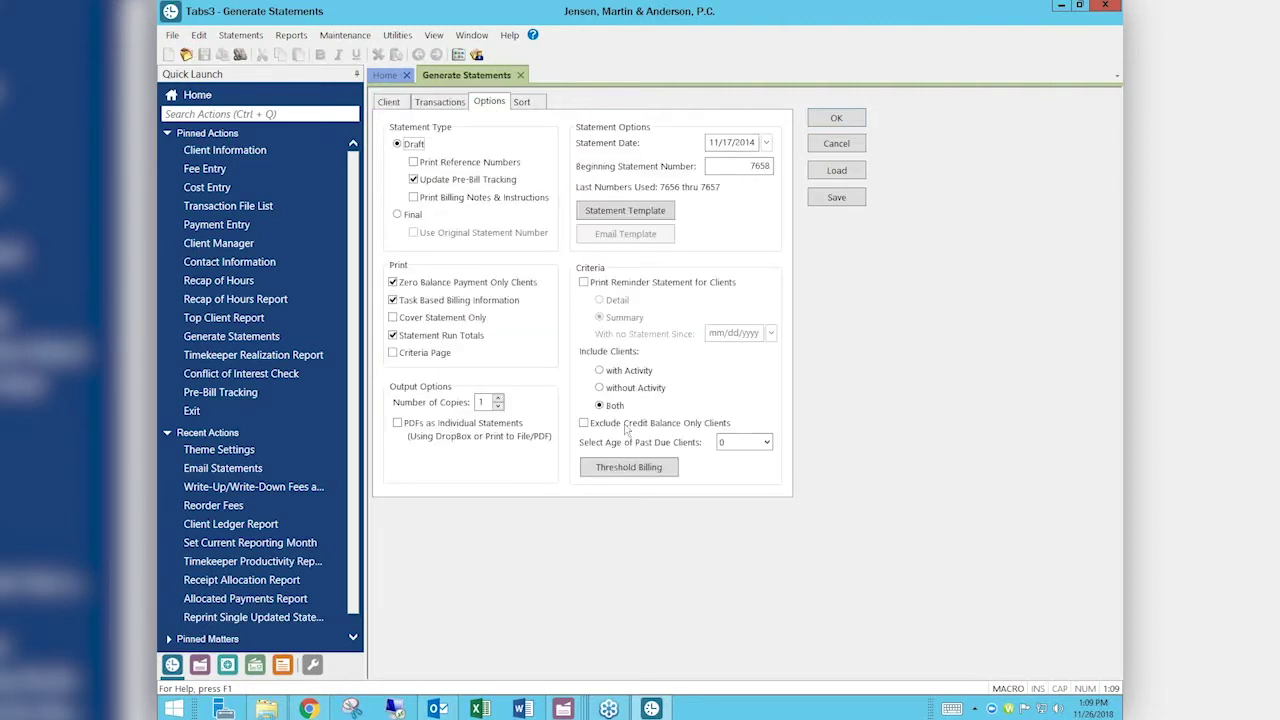
{"action": "left_click", "coordinate": [584, 423]}
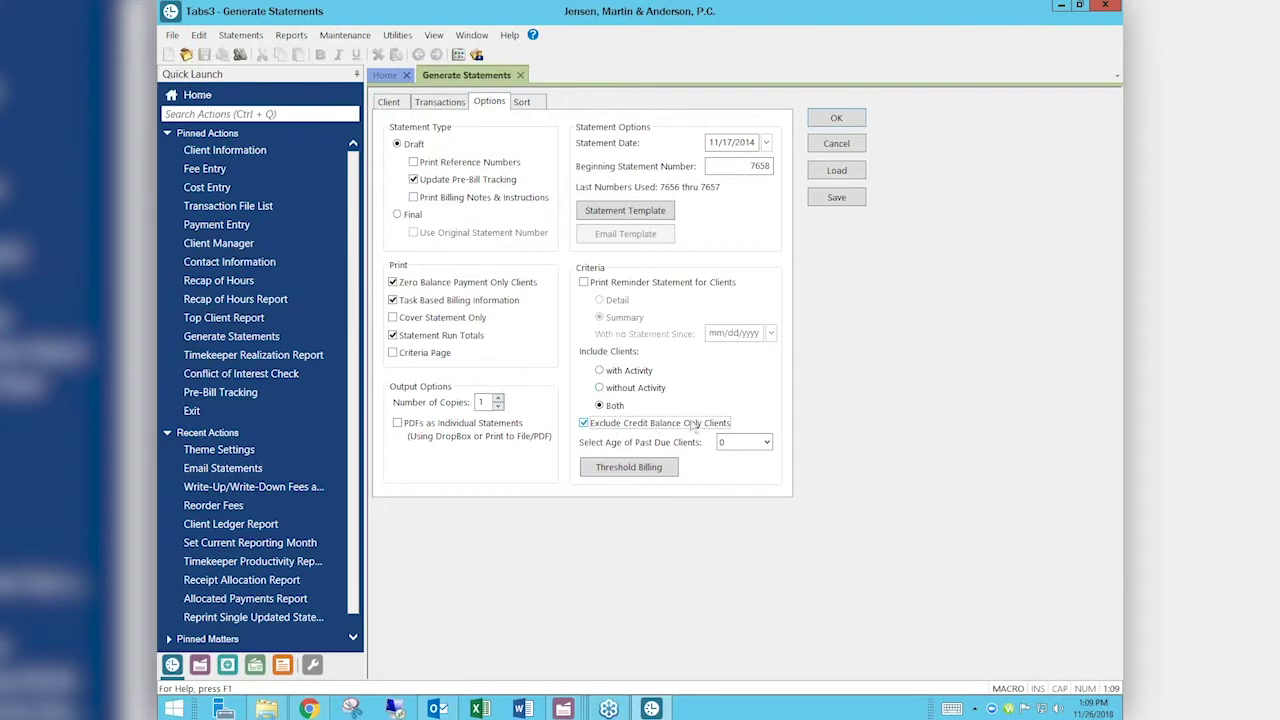
{"action": "left_click", "coordinate": [439, 104]}
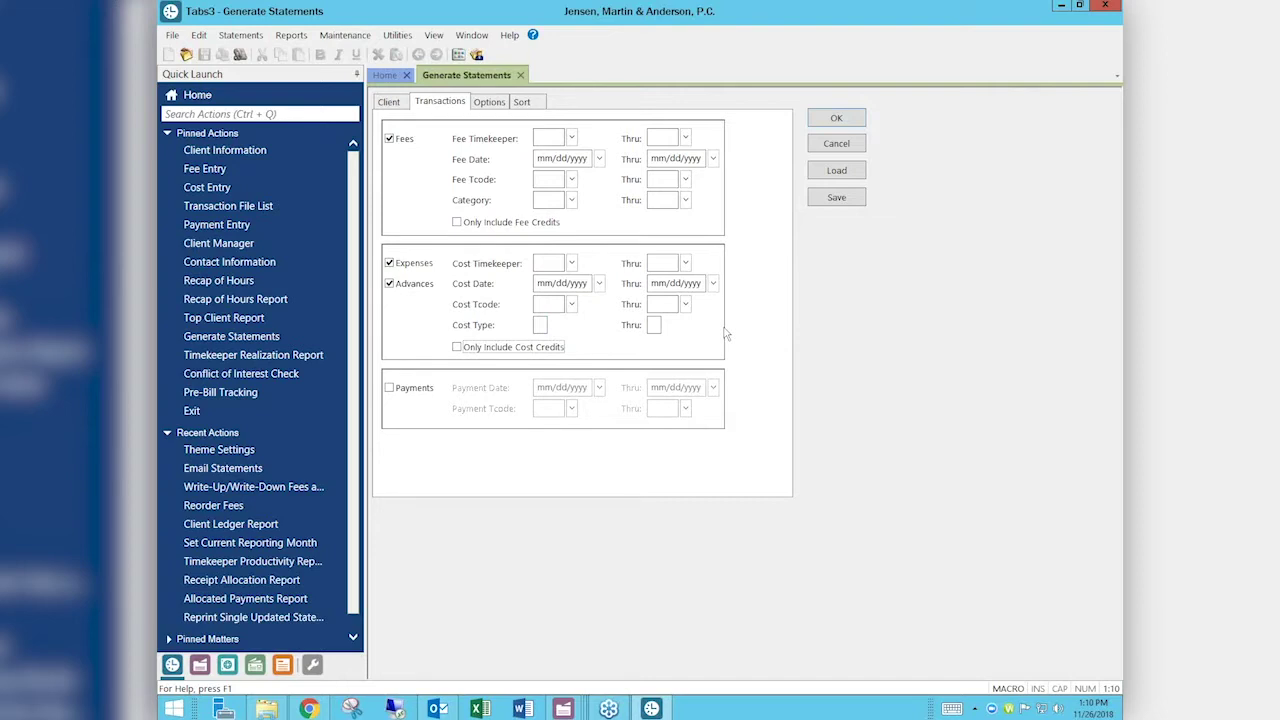
{"action": "left_click", "coordinate": [836, 144]}
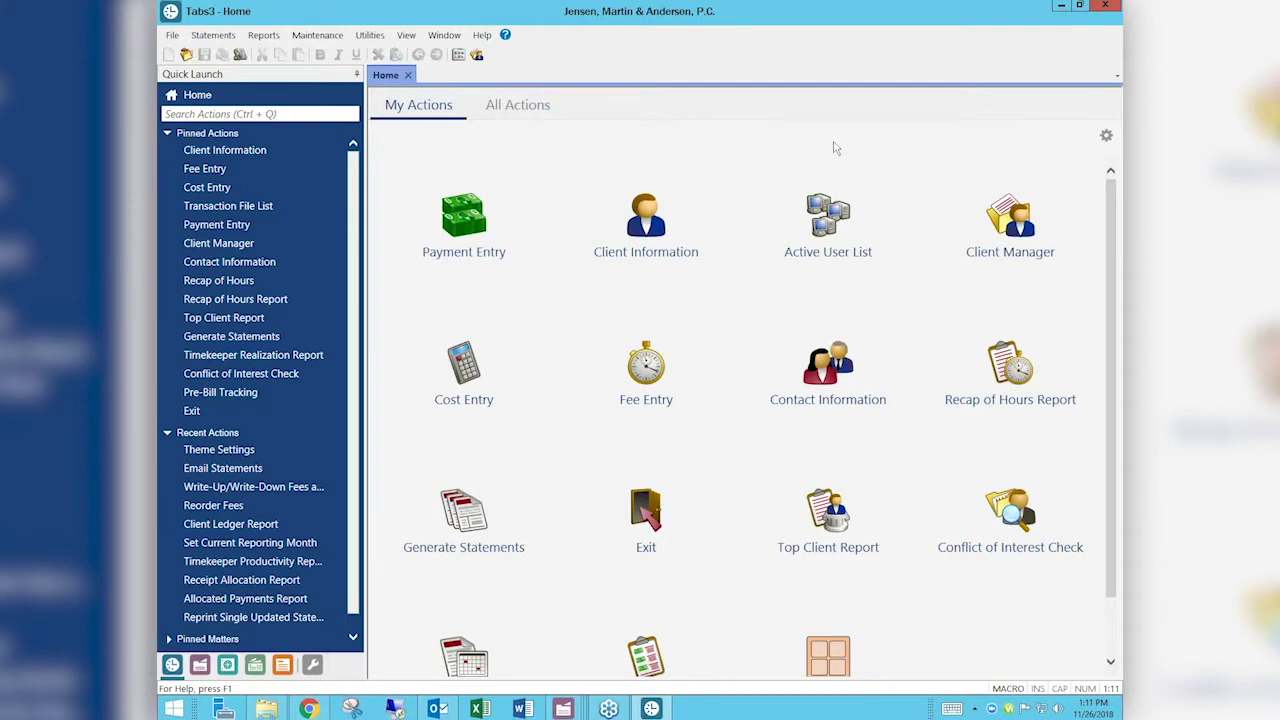
Open the Timekeeper Productivity Report, look through the available beginning reporting months, and cancel the report
{"action": "key", "text": "ctrl+q"}
{"action": "type", "text": "timek"}
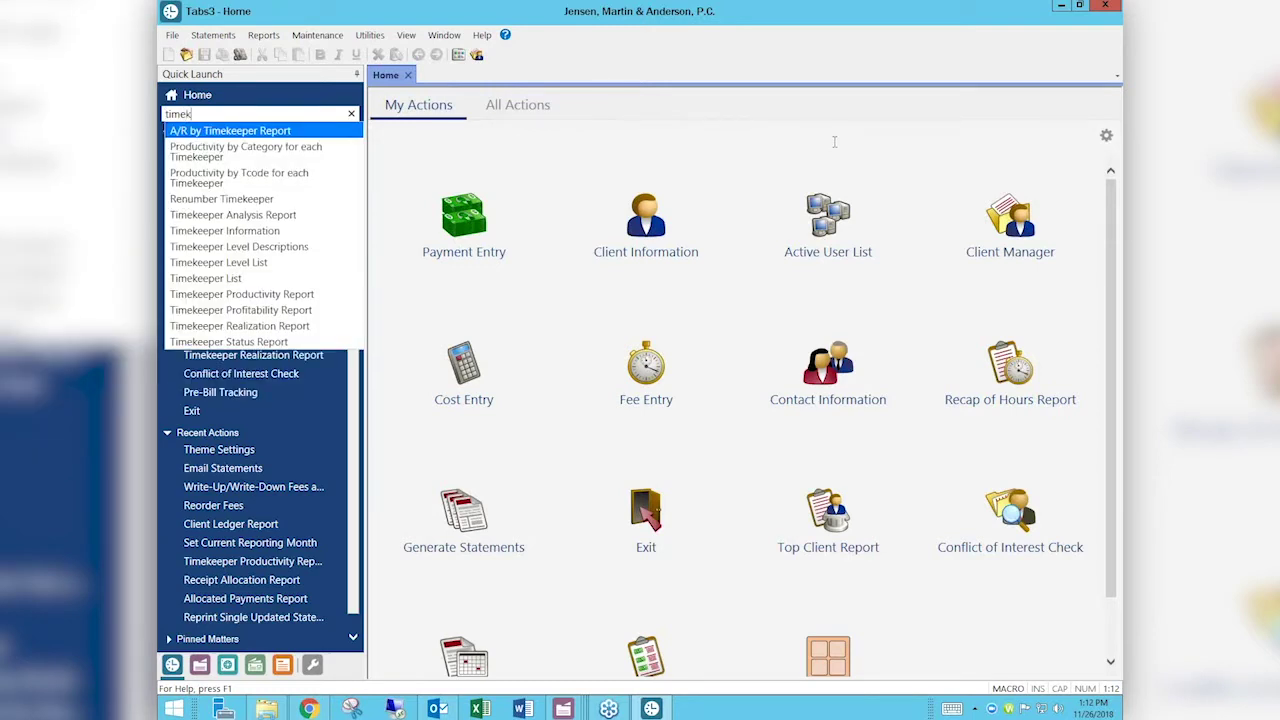
{"action": "key", "text": "Down"}
{"action": "key", "text": "Down"}
{"action": "key", "text": "Down"}
{"action": "key", "text": "Down"}
{"action": "key", "text": "Down"}
{"action": "key", "text": "Down"}
{"action": "key", "text": "Down"}
{"action": "key", "text": "Down"}
{"action": "key", "text": "Down"}
{"action": "key", "text": "Return"}
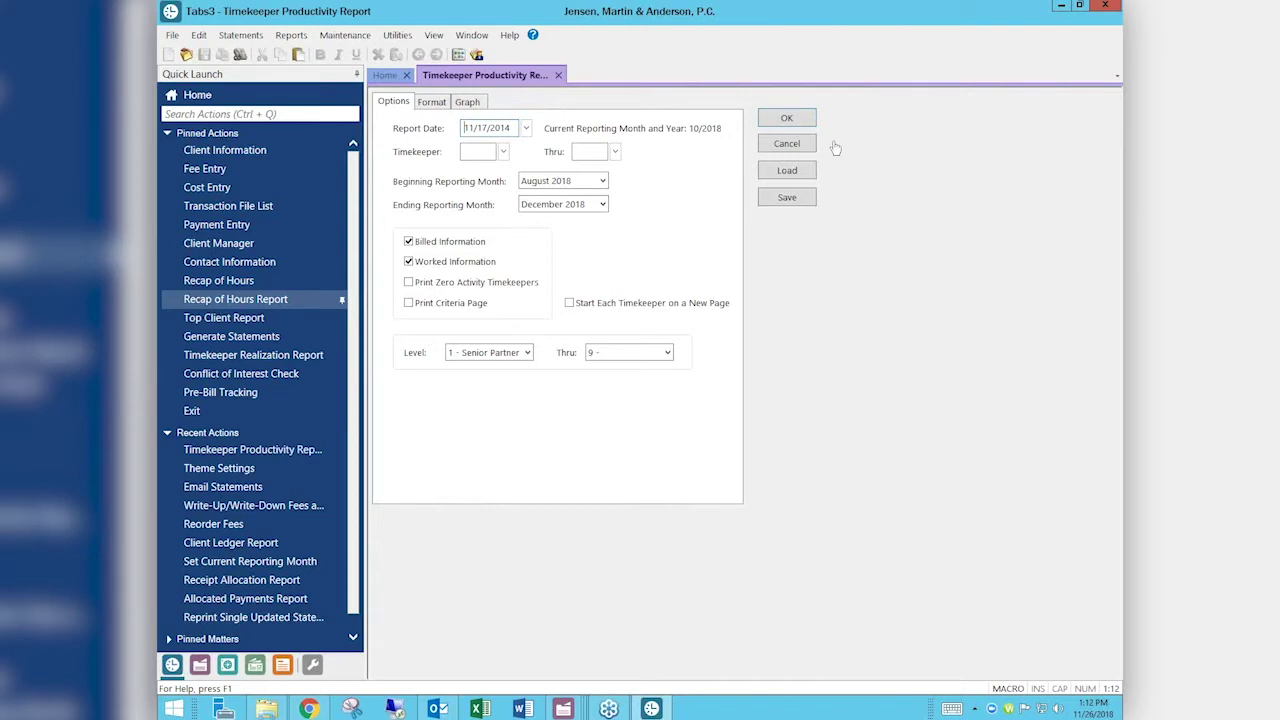
{"action": "left_click", "coordinate": [601, 181]}
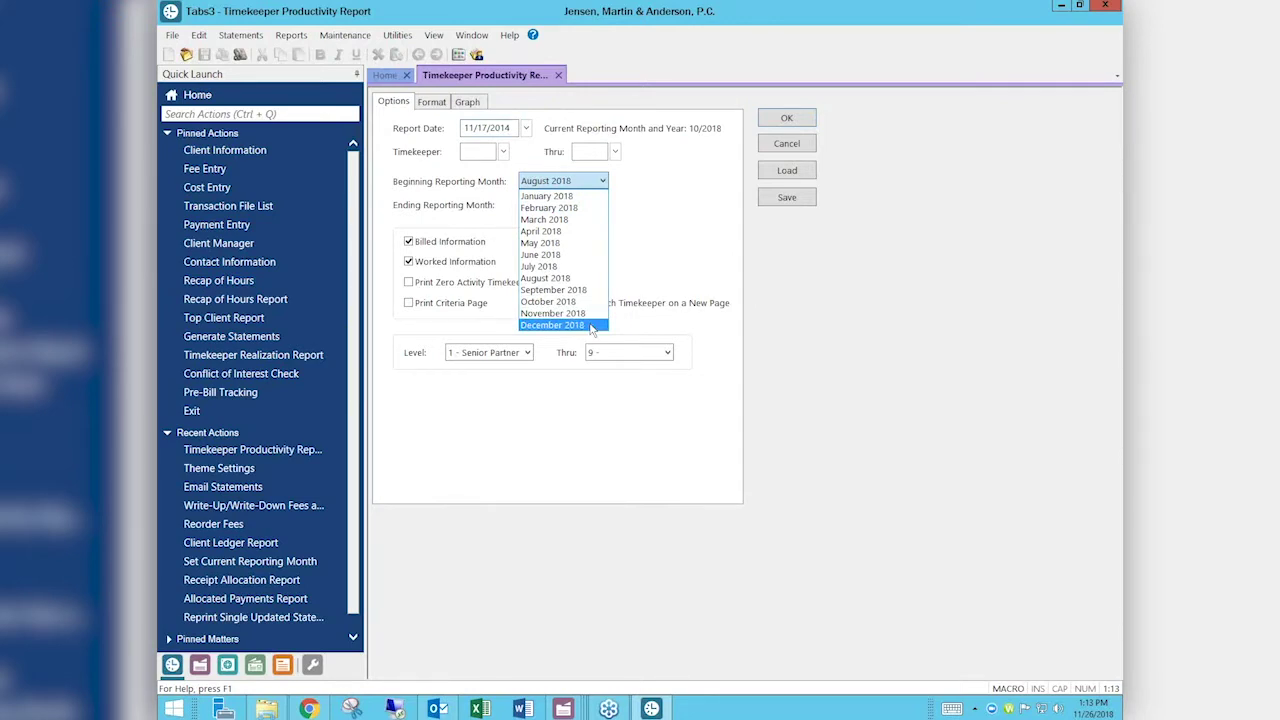
{"action": "left_click", "coordinate": [787, 144]}
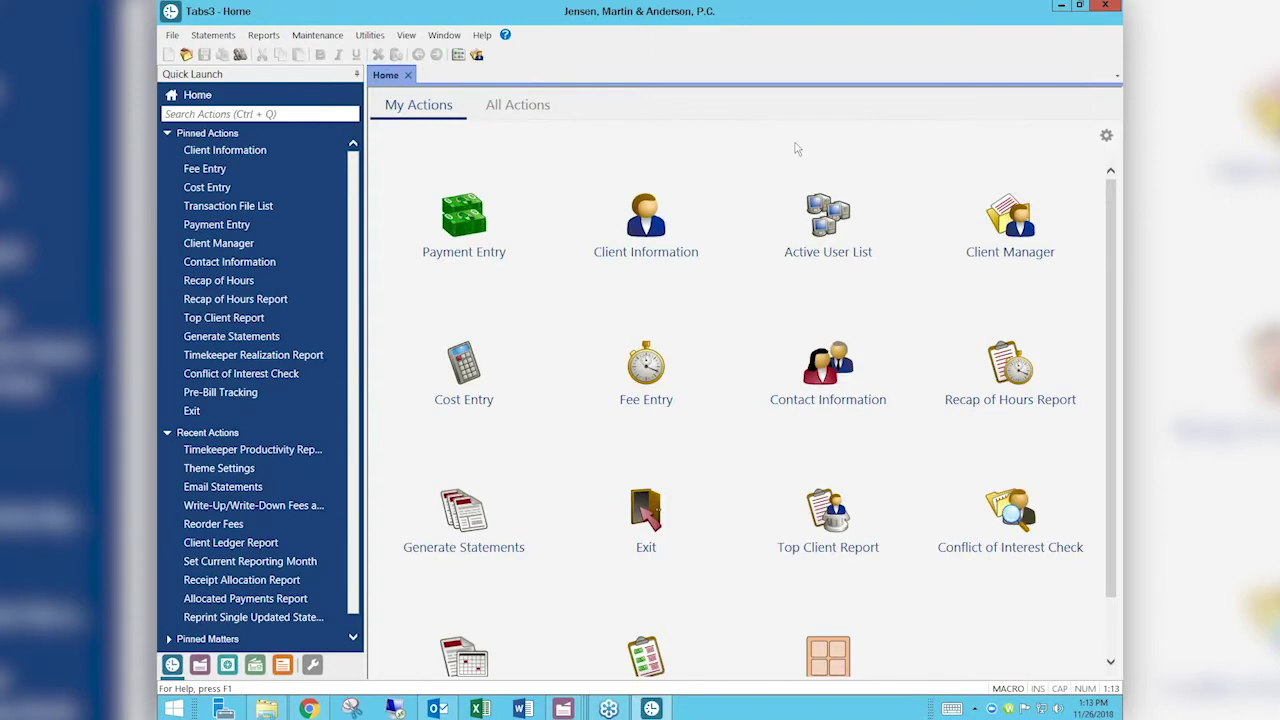
Set the current reporting month to December 2017
{"action": "key", "text": "ctrl+q"}
{"action": "type", "text": "month"}
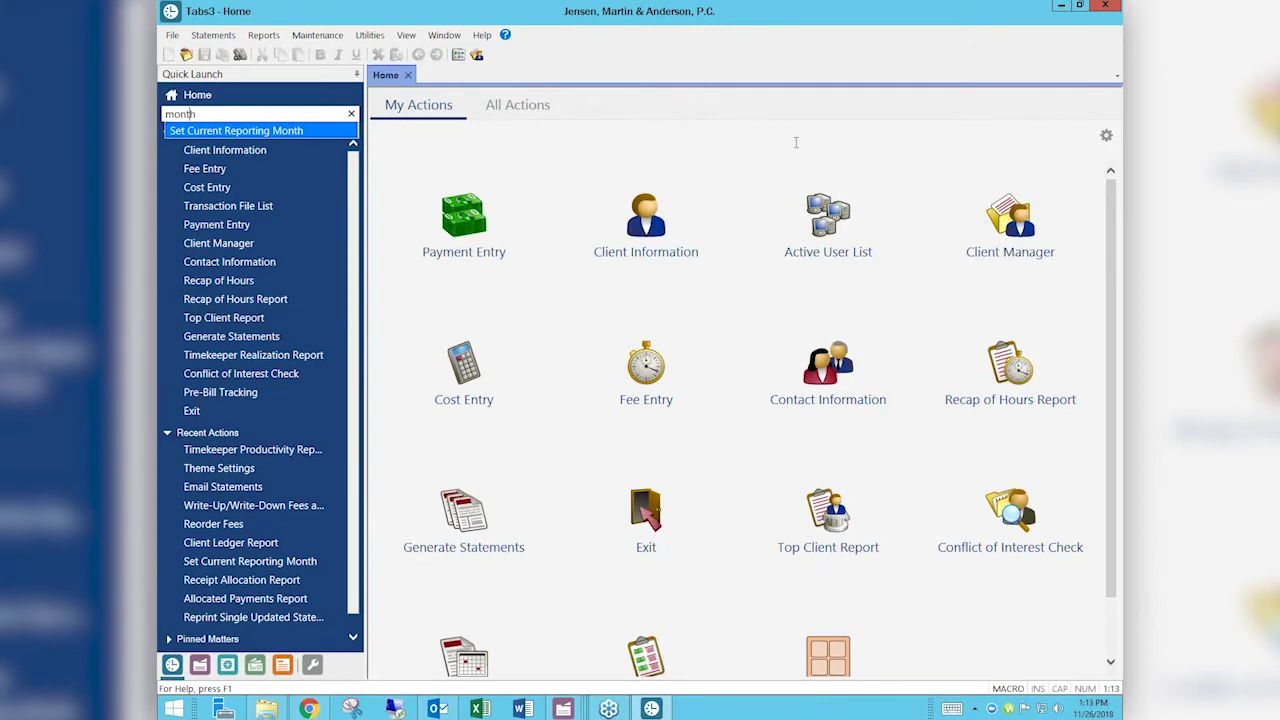
{"action": "left_click", "coordinate": [260, 131]}
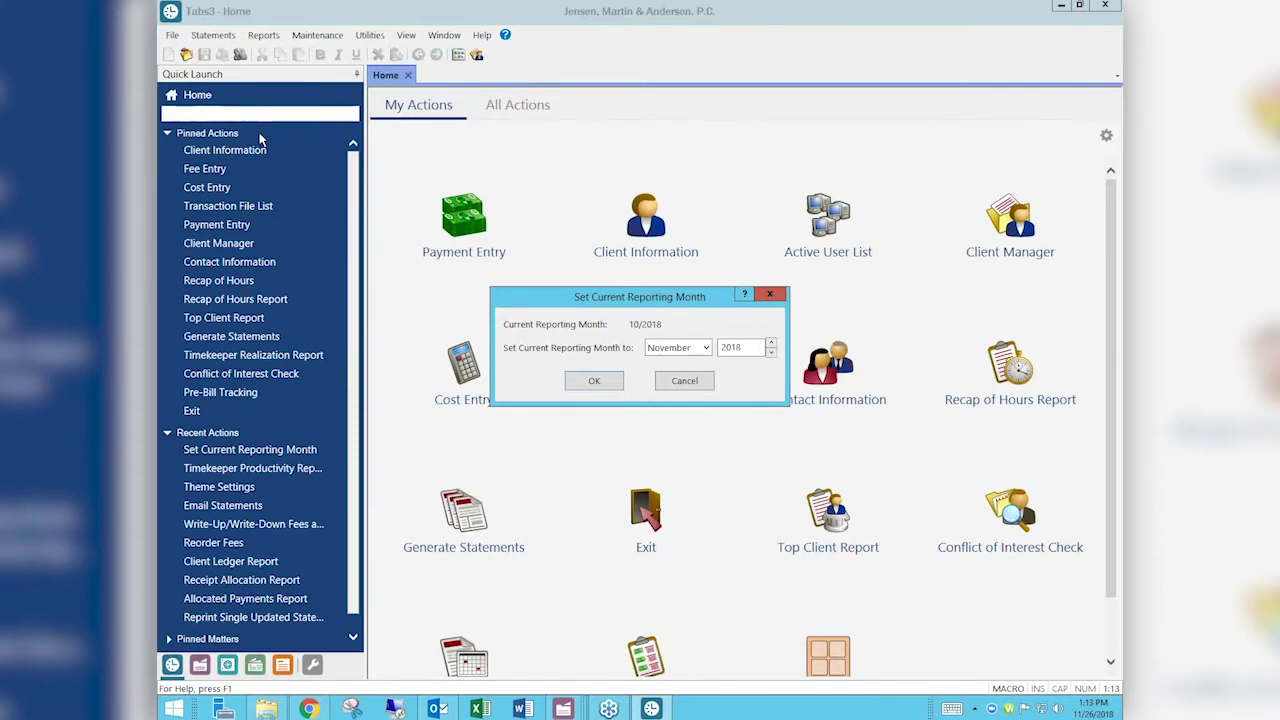
{"action": "left_click", "coordinate": [677, 347]}
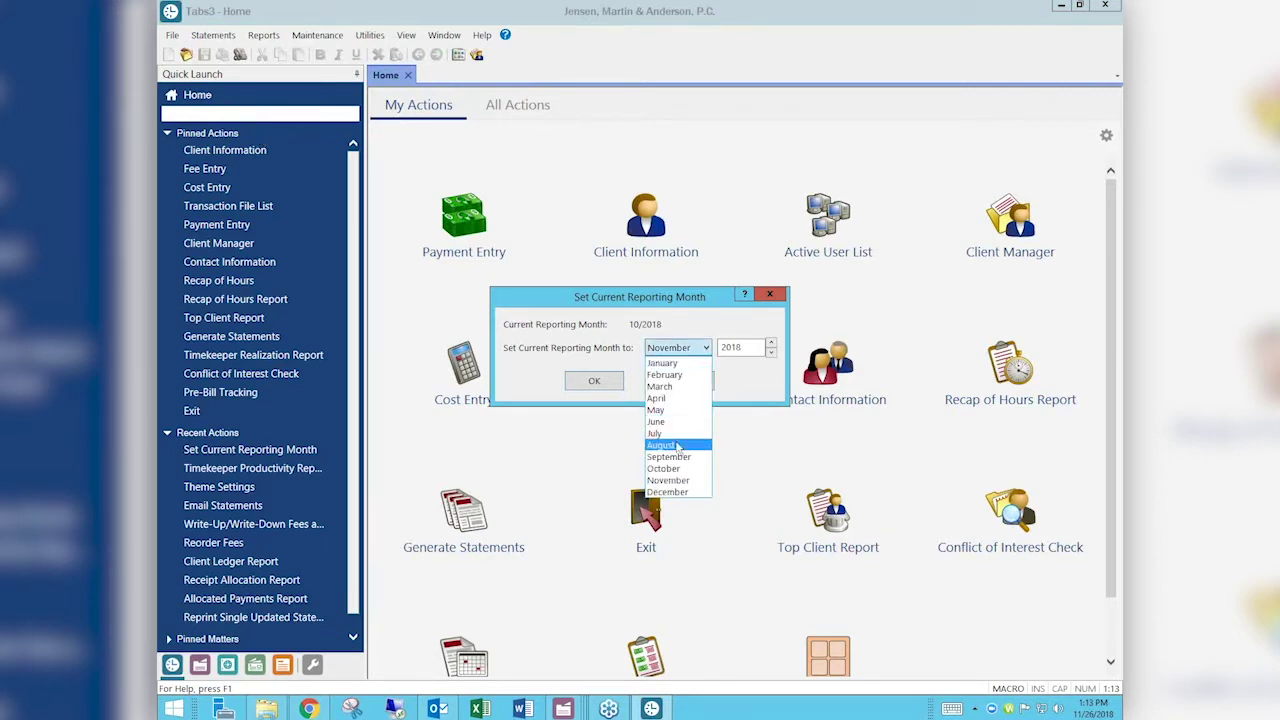
{"action": "left_click", "coordinate": [674, 493]}
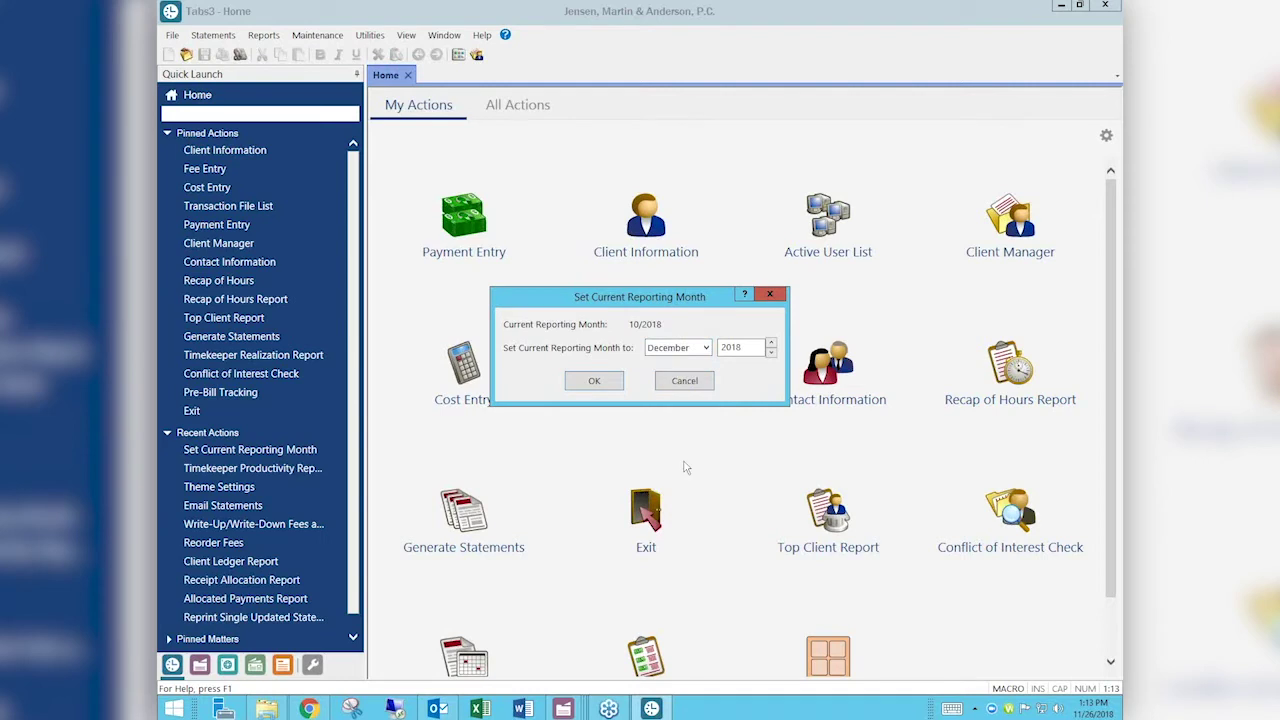
{"action": "left_click", "coordinate": [771, 353]}
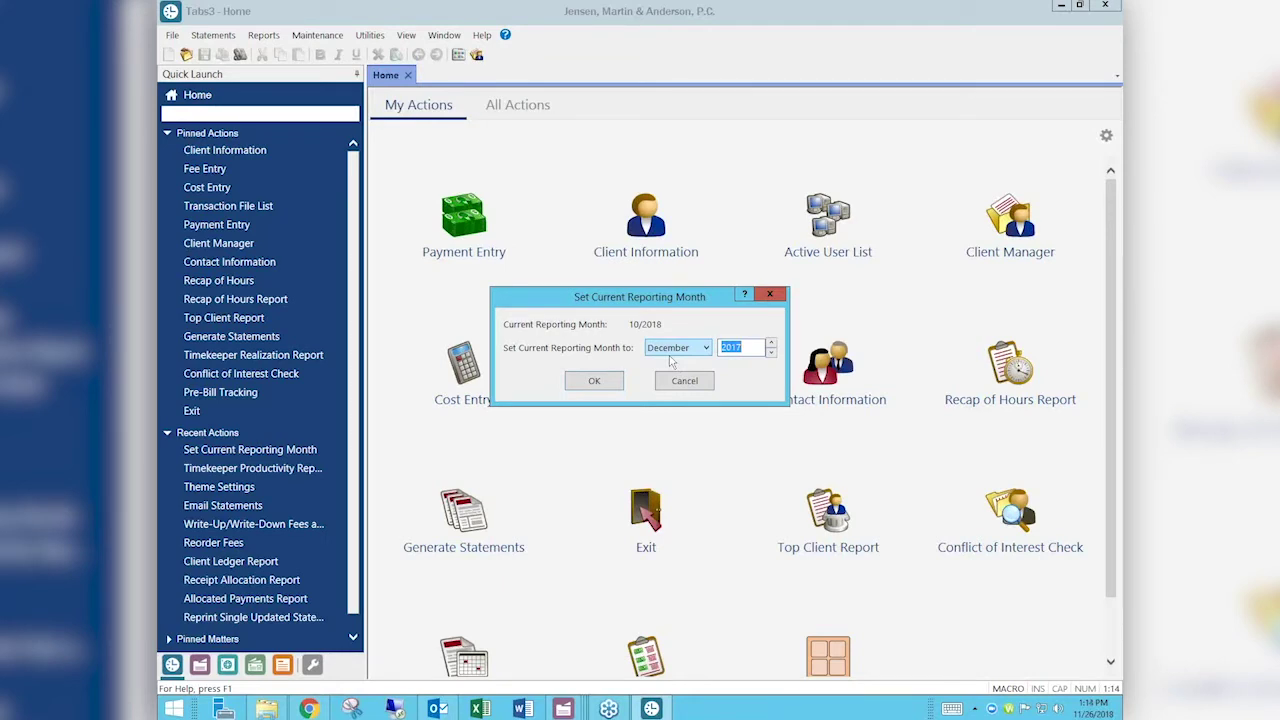
{"action": "left_click", "coordinate": [595, 381]}
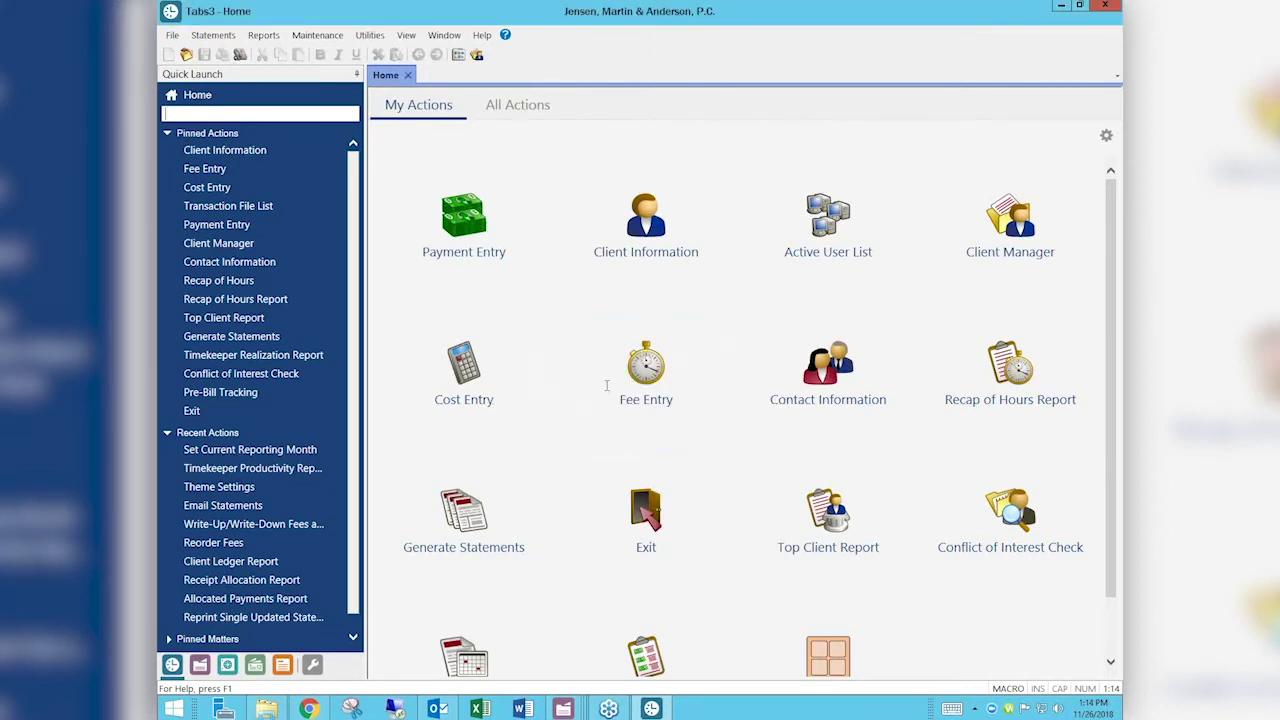
Find the Timekeeper Productivity Report among the actions and open it
{"action": "type", "text": "timekeeper"}
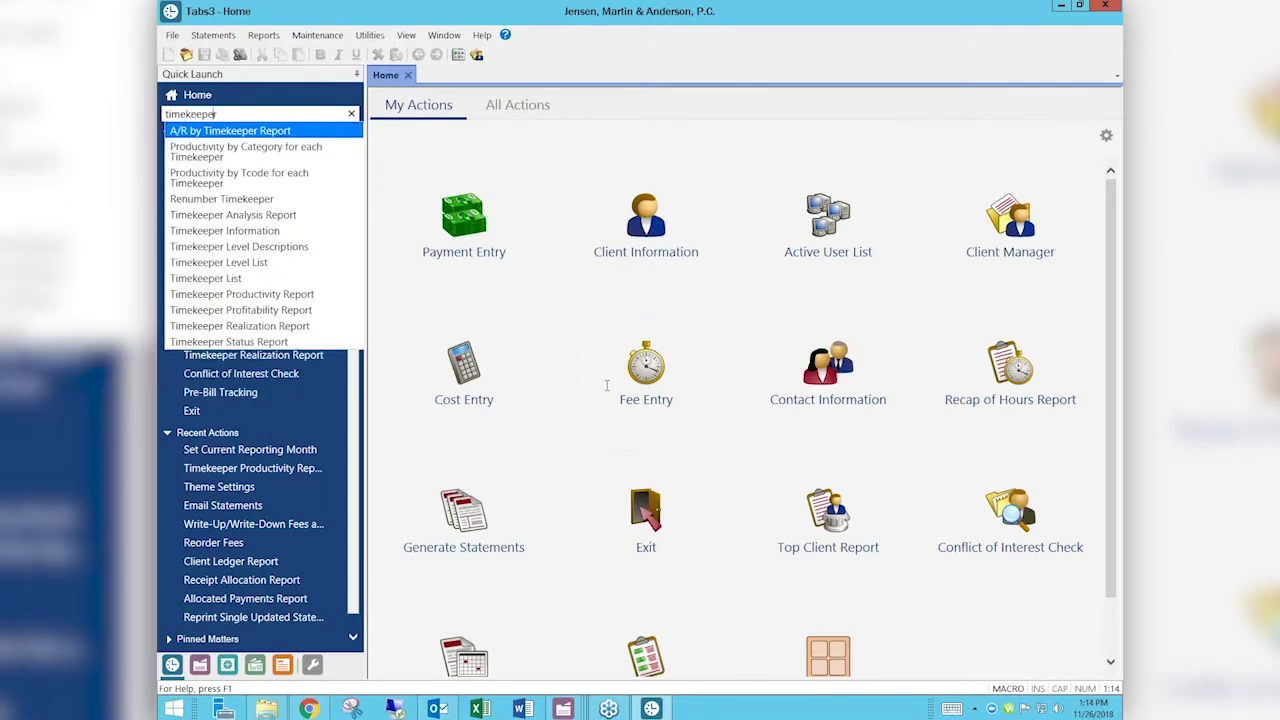
{"action": "type", "text": " pr"}
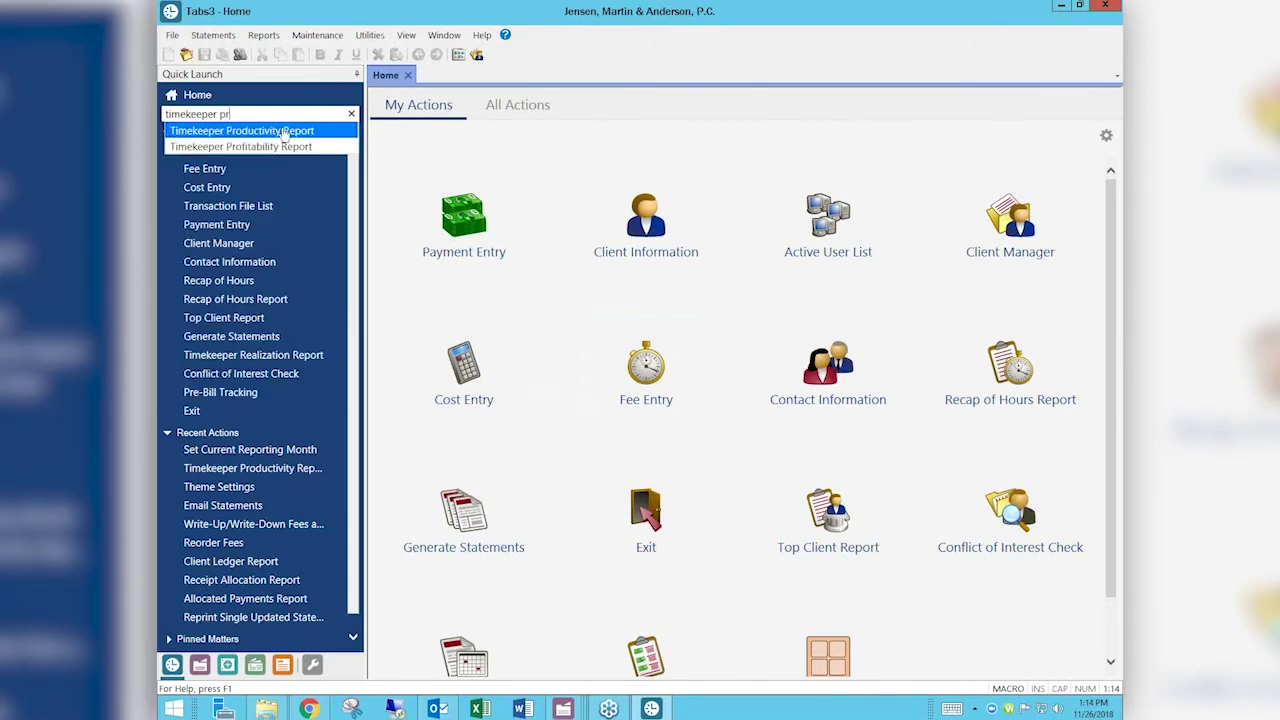
{"action": "left_click", "coordinate": [285, 131]}
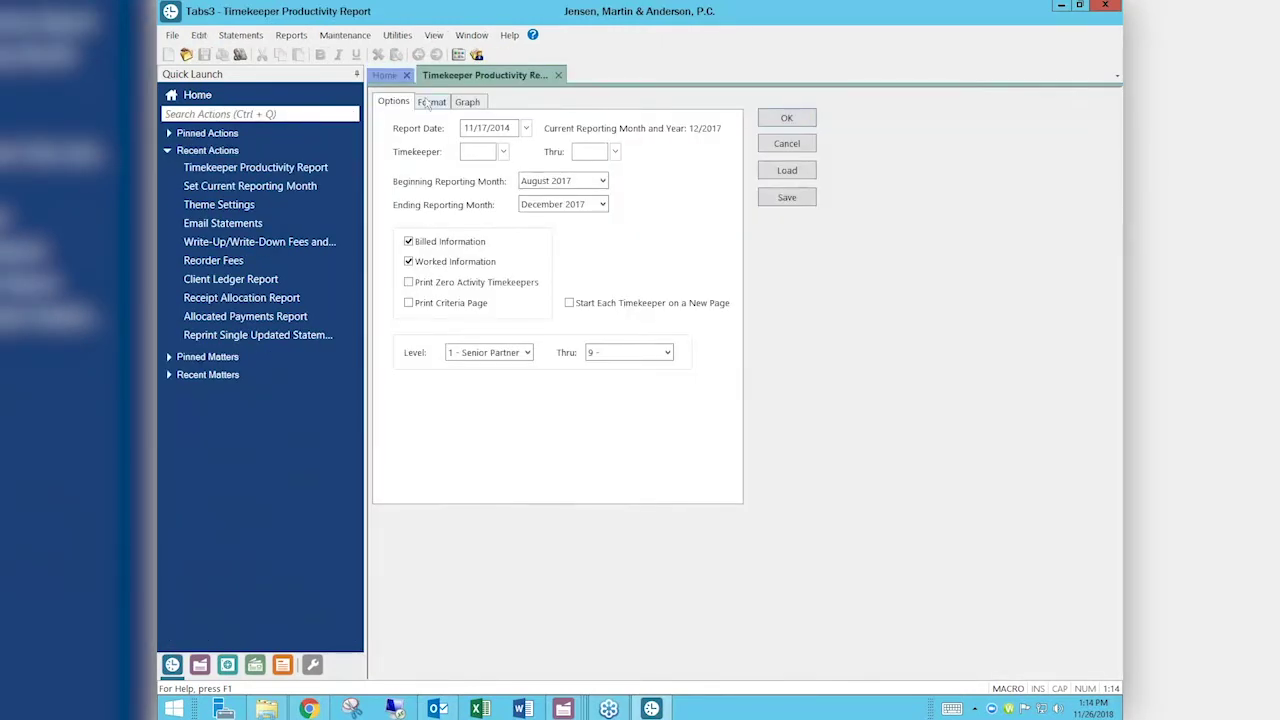
Check which beginning reporting months are available for the Timekeeper Productivity Report
{"action": "left_click", "coordinate": [604, 181]}
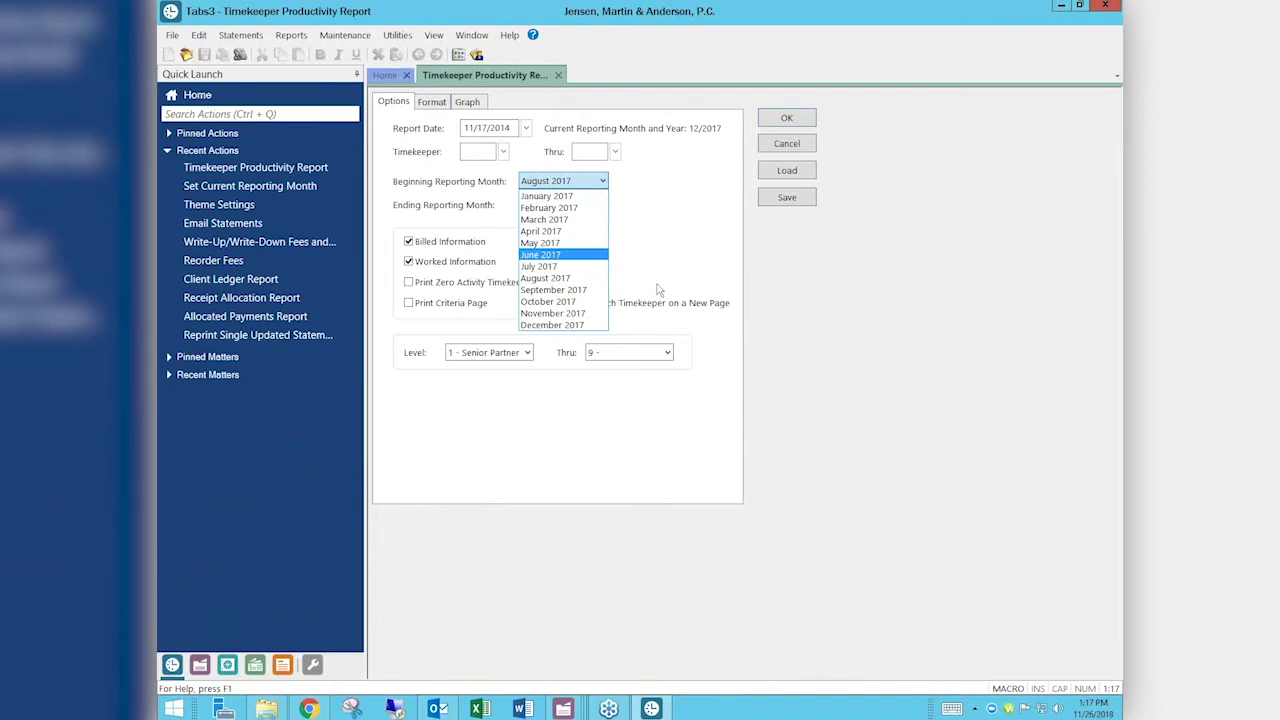
{"action": "right_click", "coordinate": [309, 708]}
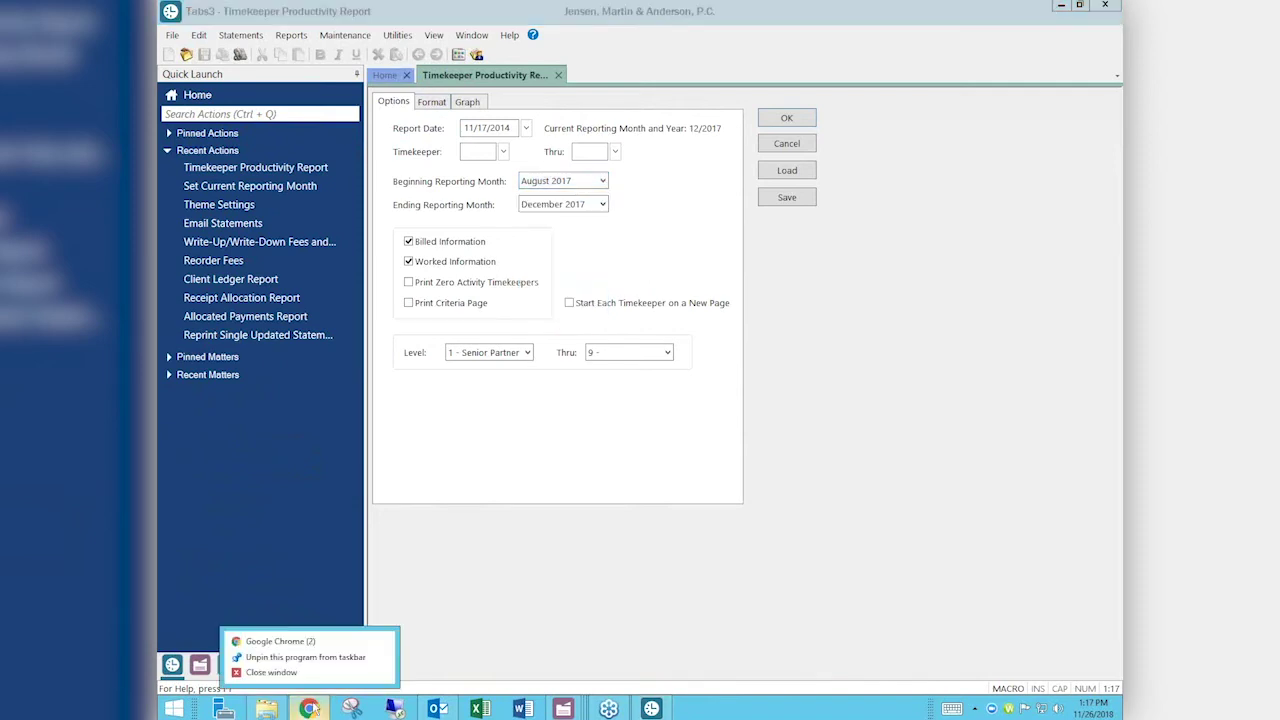
{"action": "left_click", "coordinate": [326, 643]}
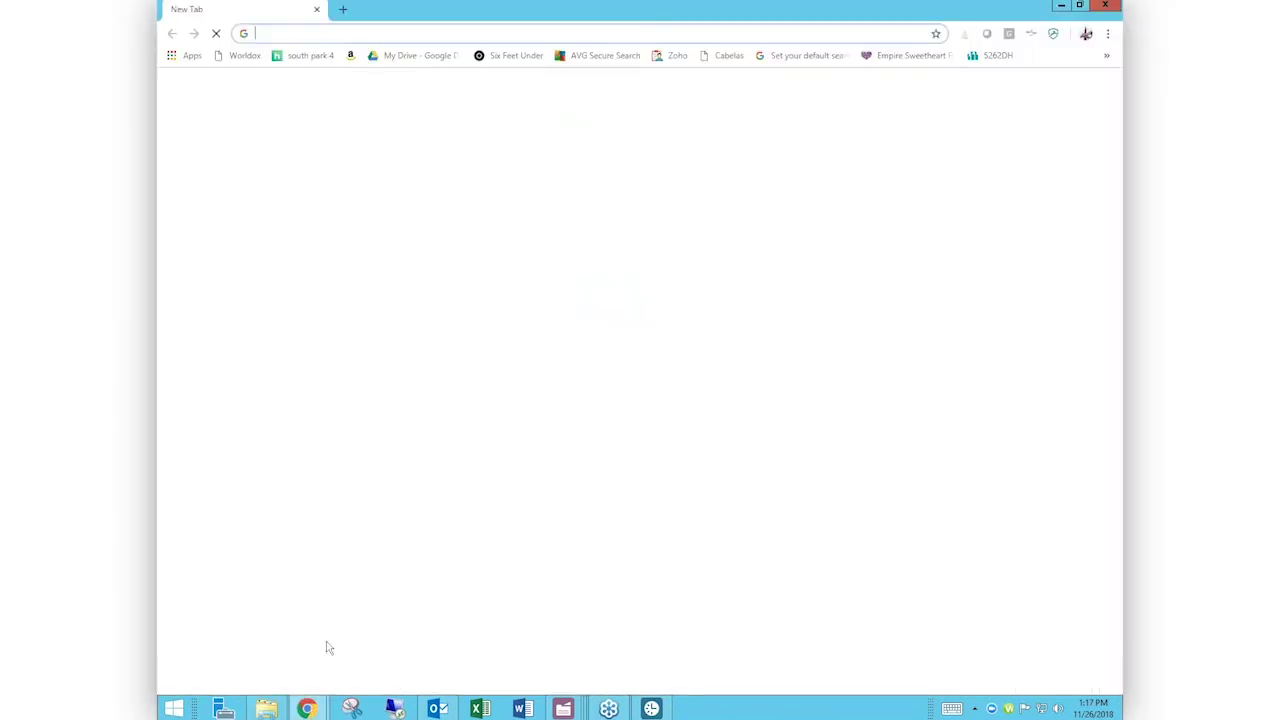
{"action": "type", "text": "att"}
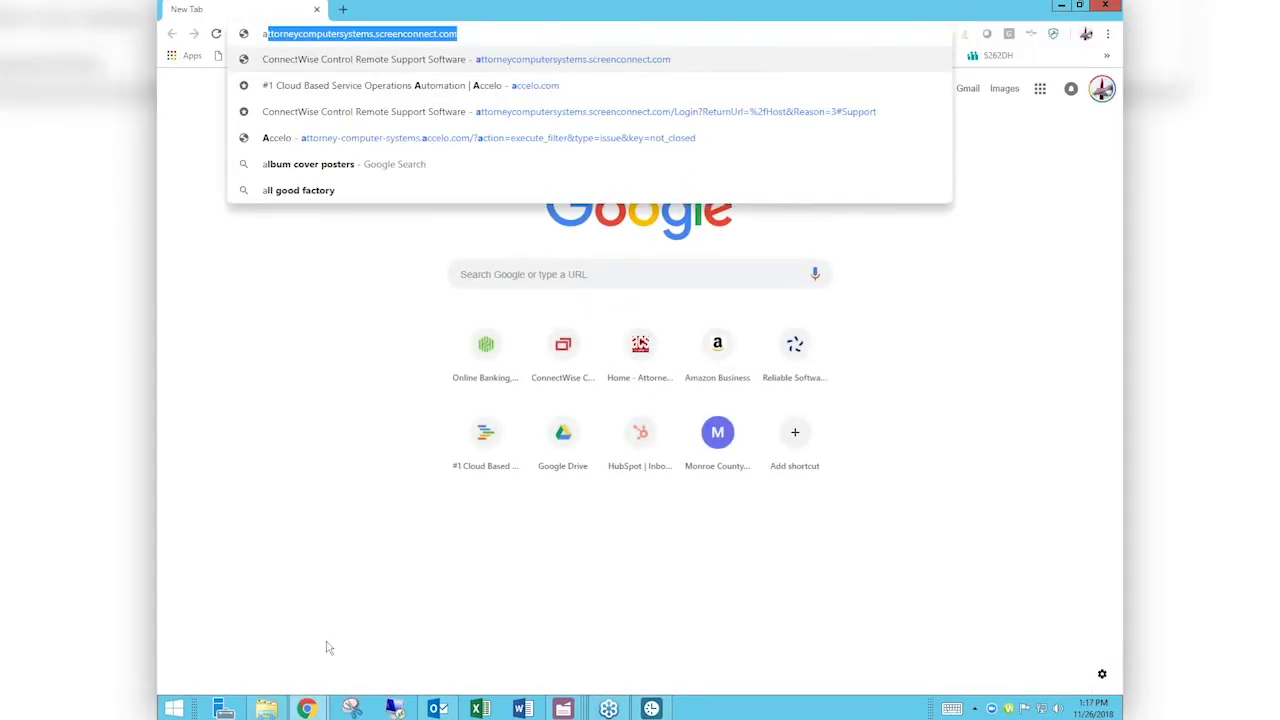
{"action": "key", "text": "Down"}
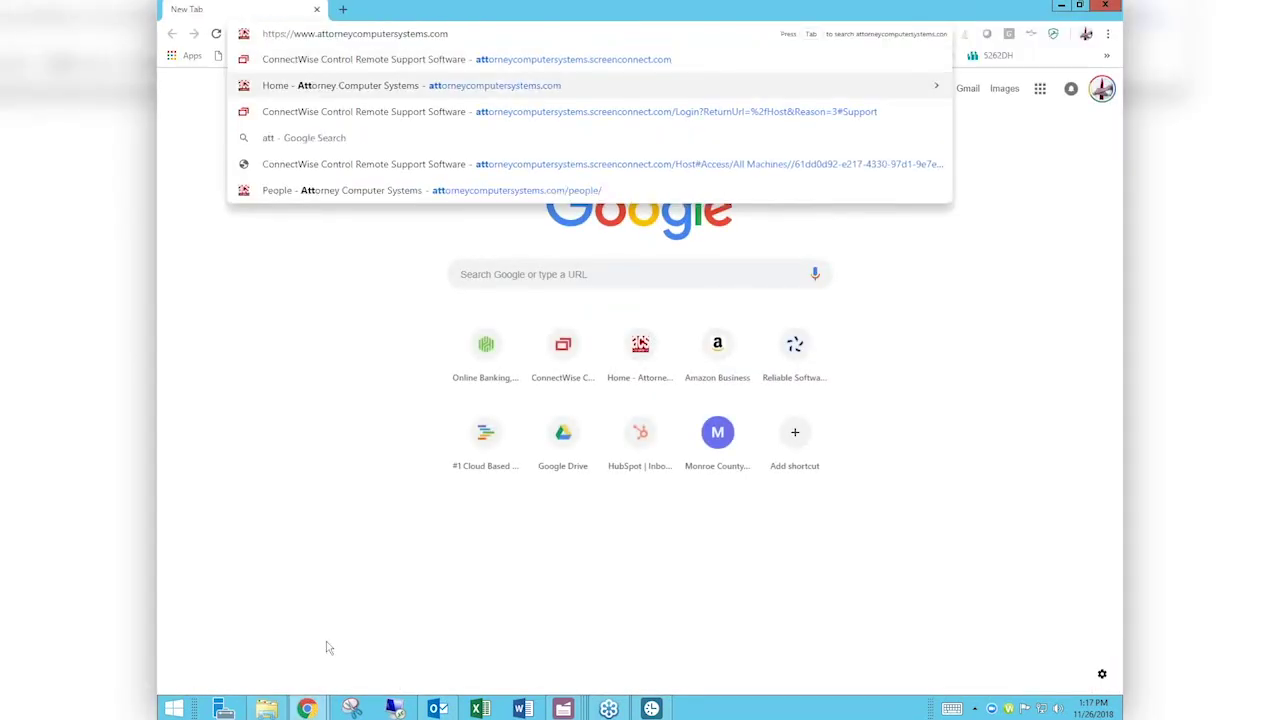
{"action": "key", "text": "Return"}
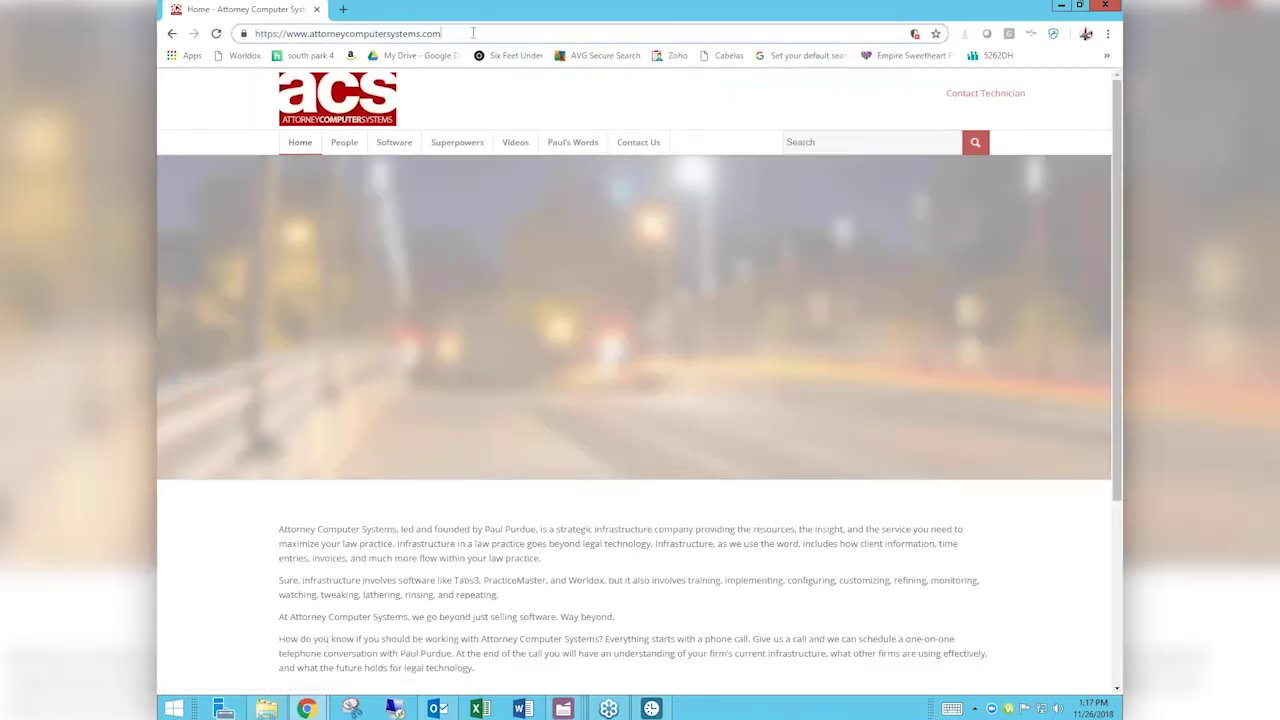
{"action": "left_click", "coordinate": [473, 33]}
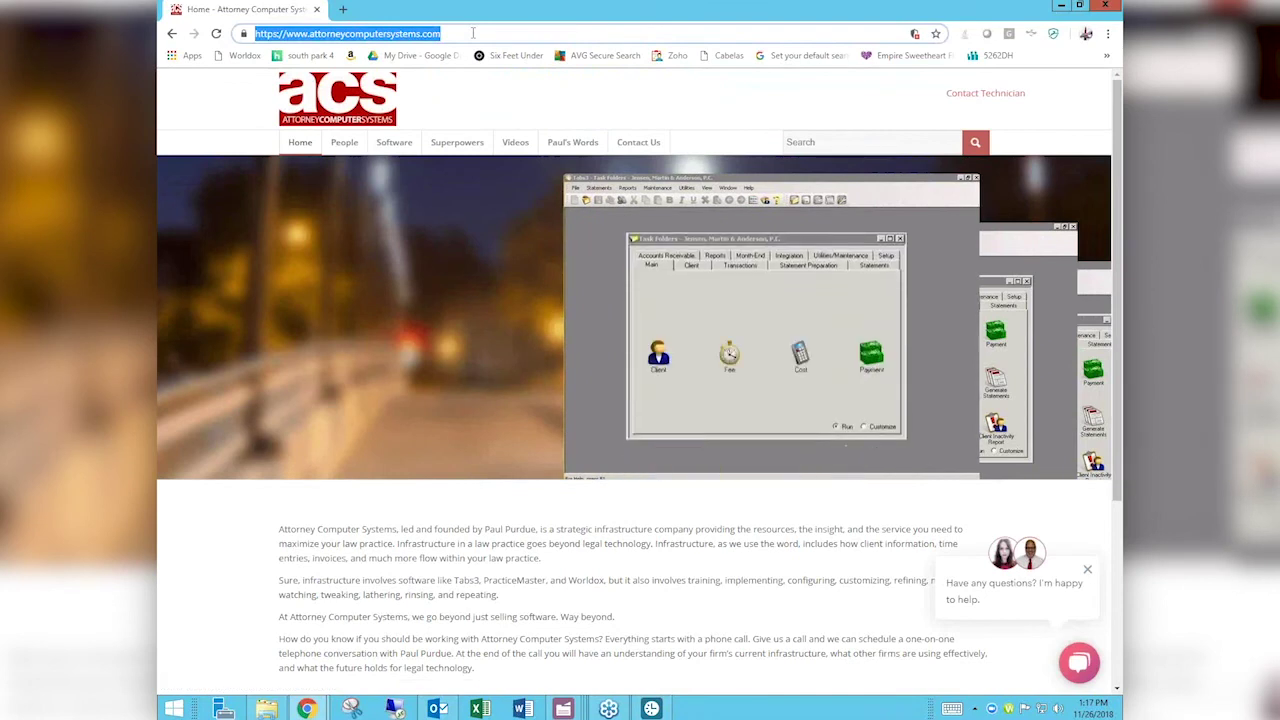
{"action": "left_click", "coordinate": [473, 33]}
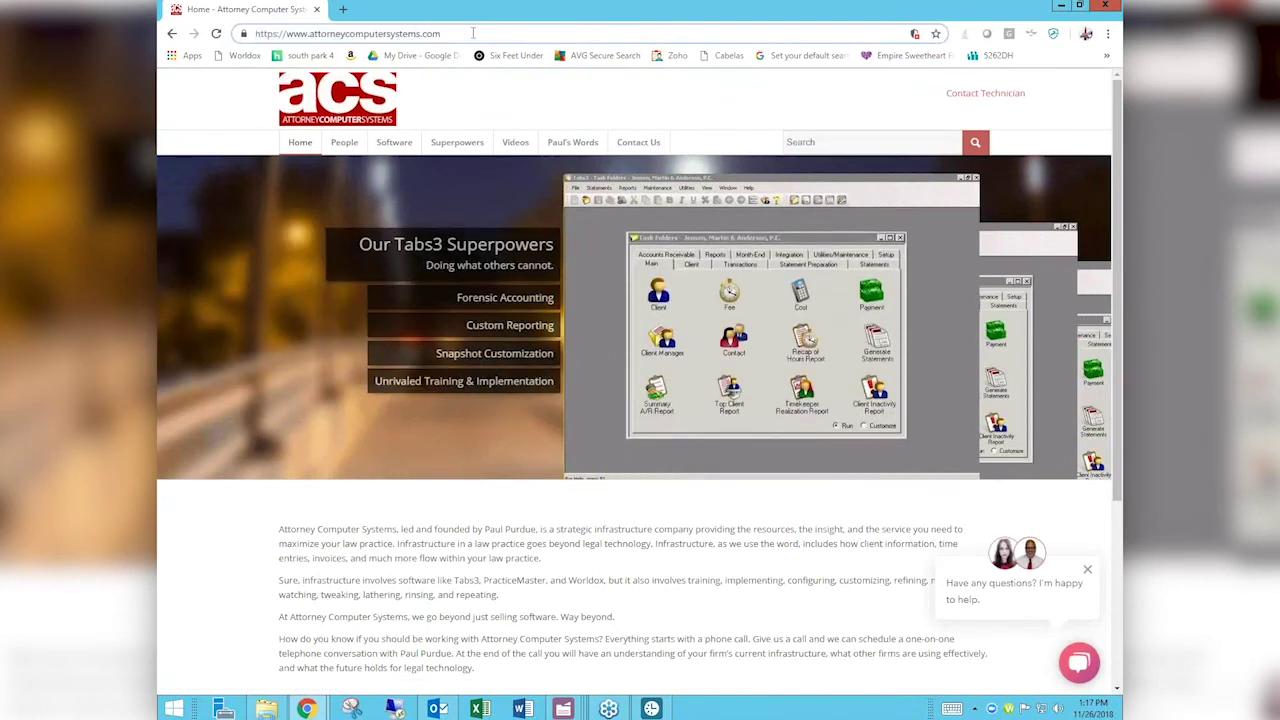
{"action": "key", "text": "shift+Left"}
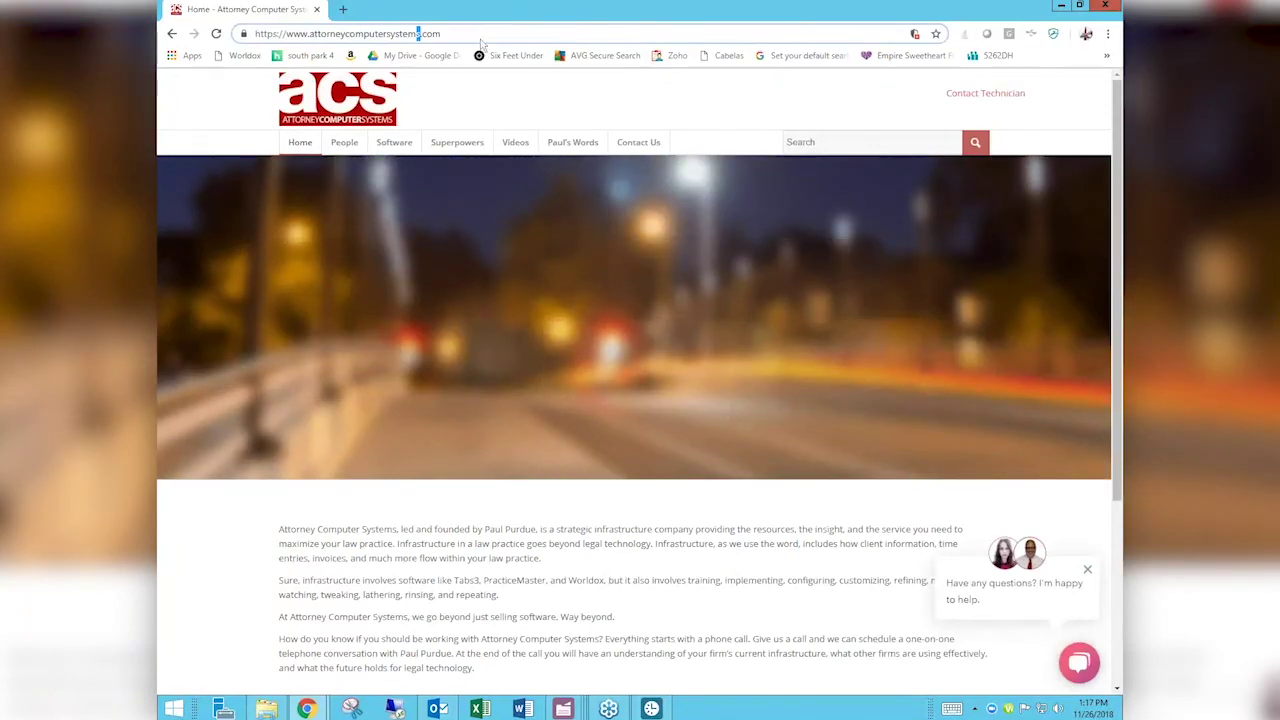
Open the website's Videos page and look through the video series offered there
{"action": "left_click", "coordinate": [519, 148]}
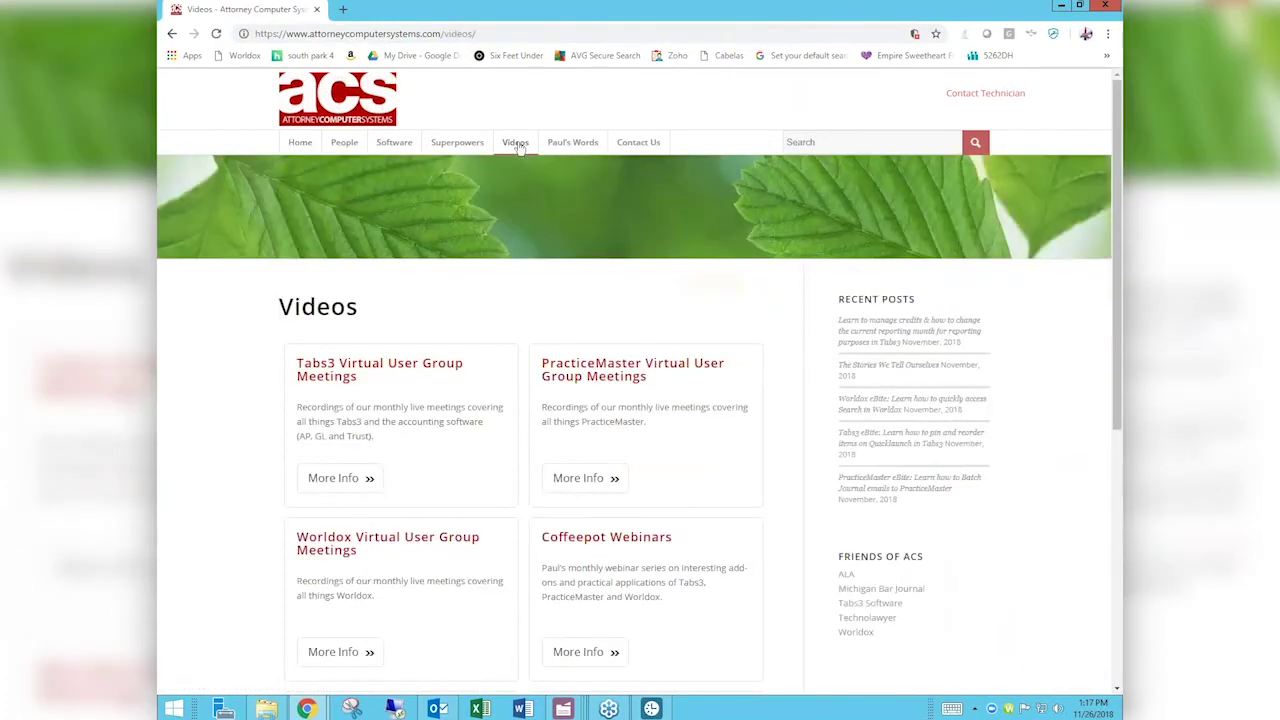
{"action": "scroll", "coordinate": [228, 593], "scroll_direction": "down", "scroll_amount": 2}
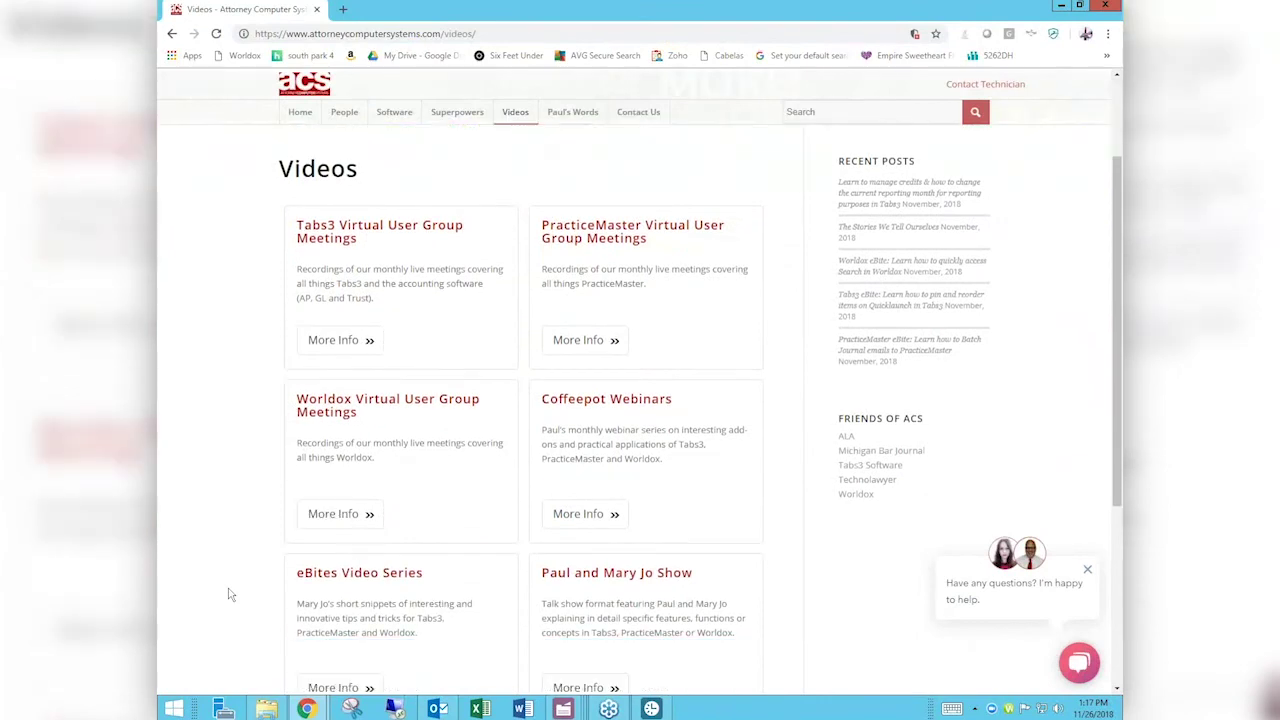
{"action": "scroll", "coordinate": [228, 593], "scroll_direction": "down", "scroll_amount": 1}
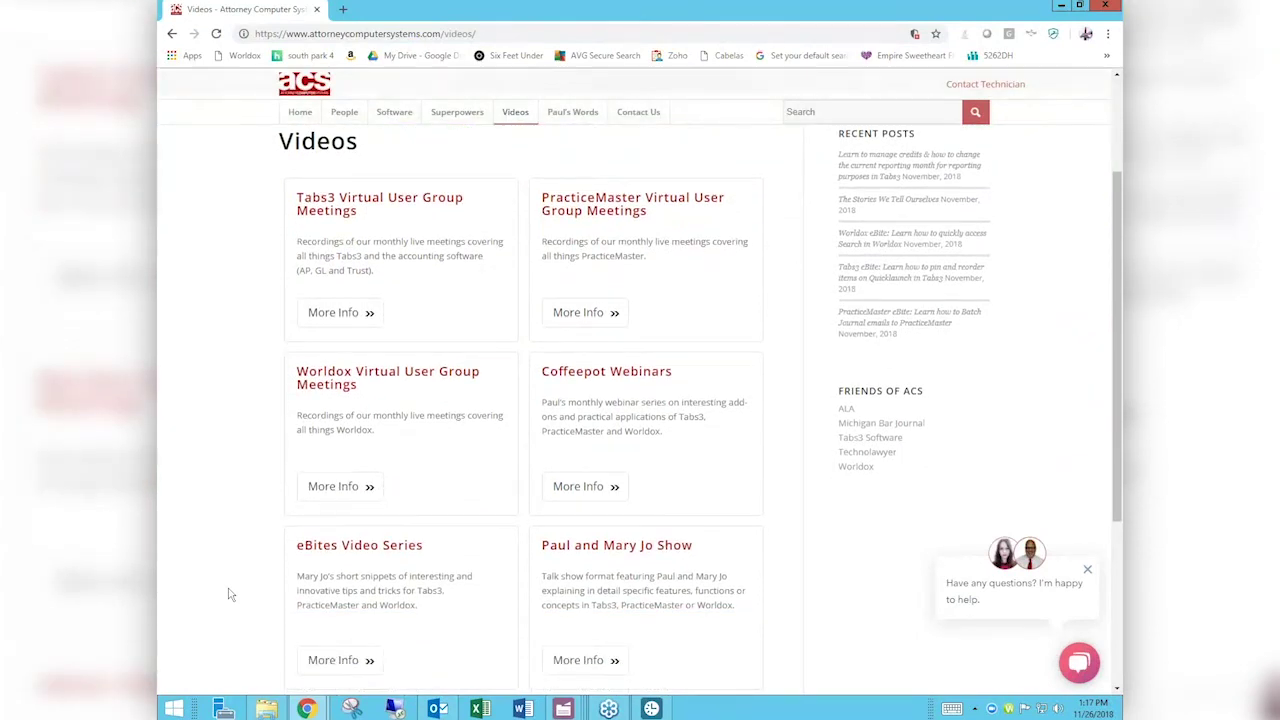
{"action": "scroll", "coordinate": [228, 593], "scroll_direction": "down", "scroll_amount": 1}
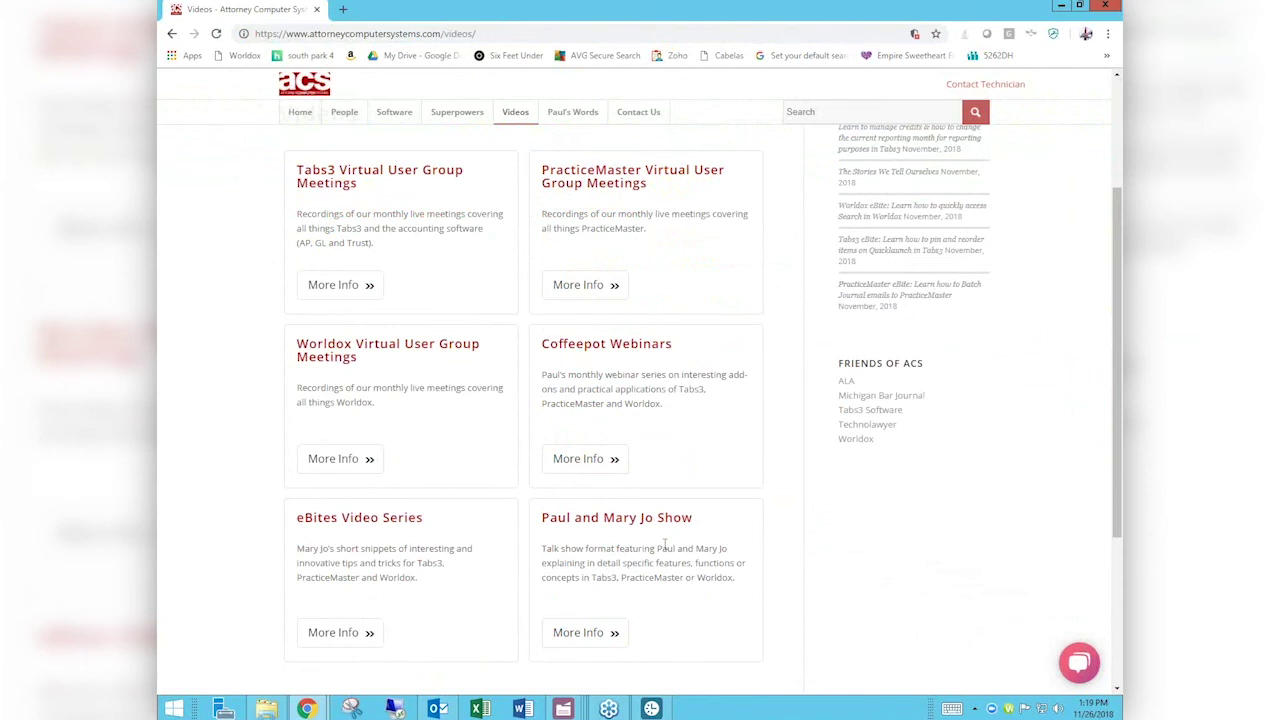
Open the Tabs3 Virtual User Group Meetings page and review the upcoming December 17th session and the past meeting recordings
{"action": "left_click", "coordinate": [351, 292]}
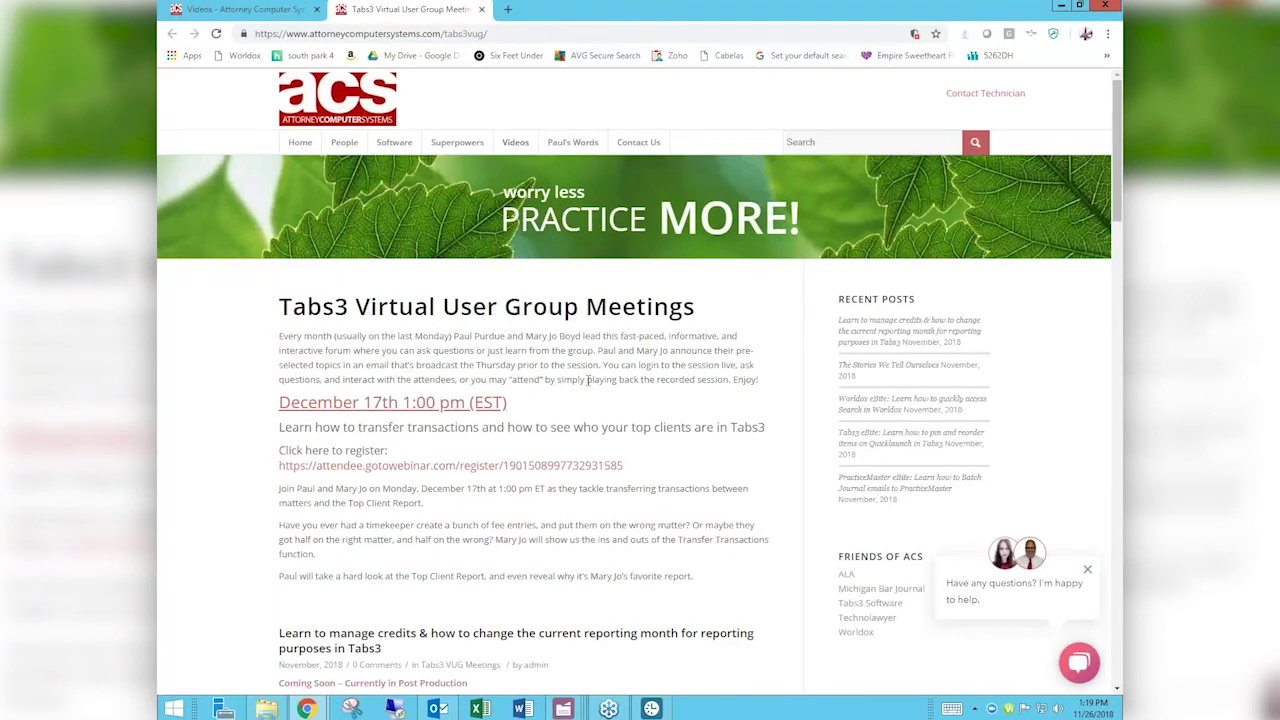
{"action": "scroll", "coordinate": [588, 380], "scroll_direction": "down", "scroll_amount": 1}
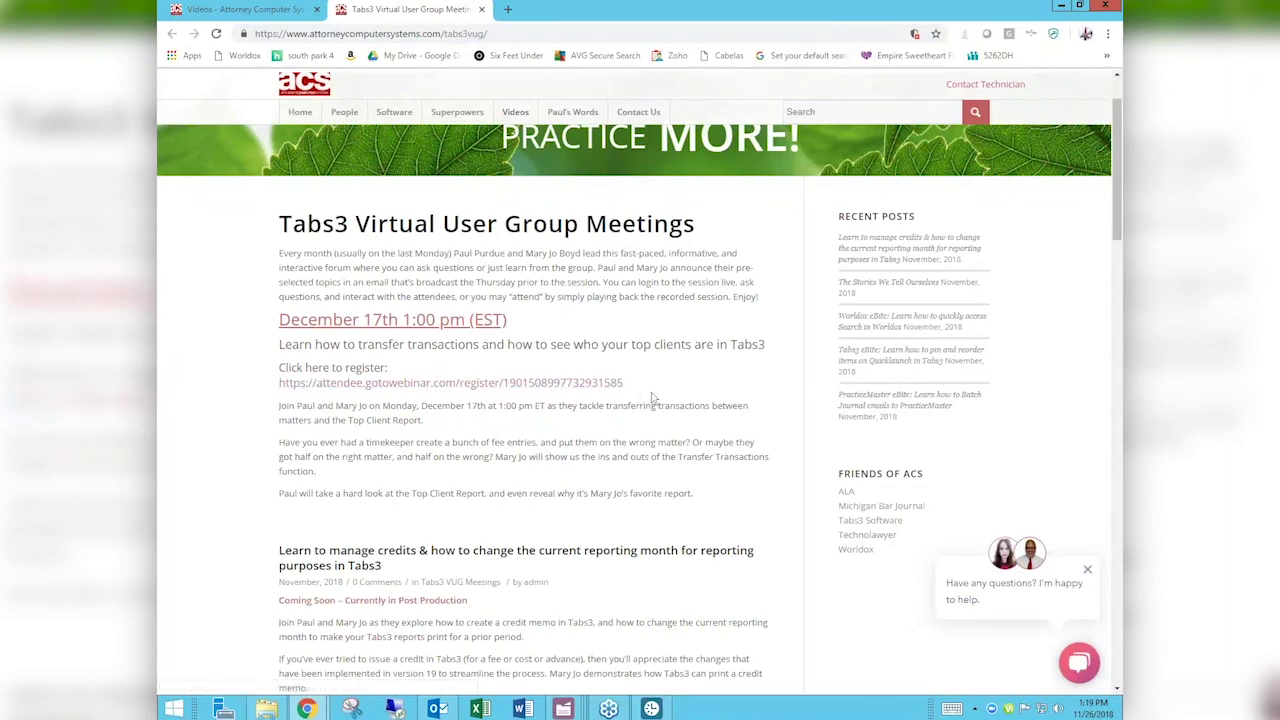
{"action": "scroll", "coordinate": [652, 398], "scroll_direction": "down", "scroll_amount": 2}
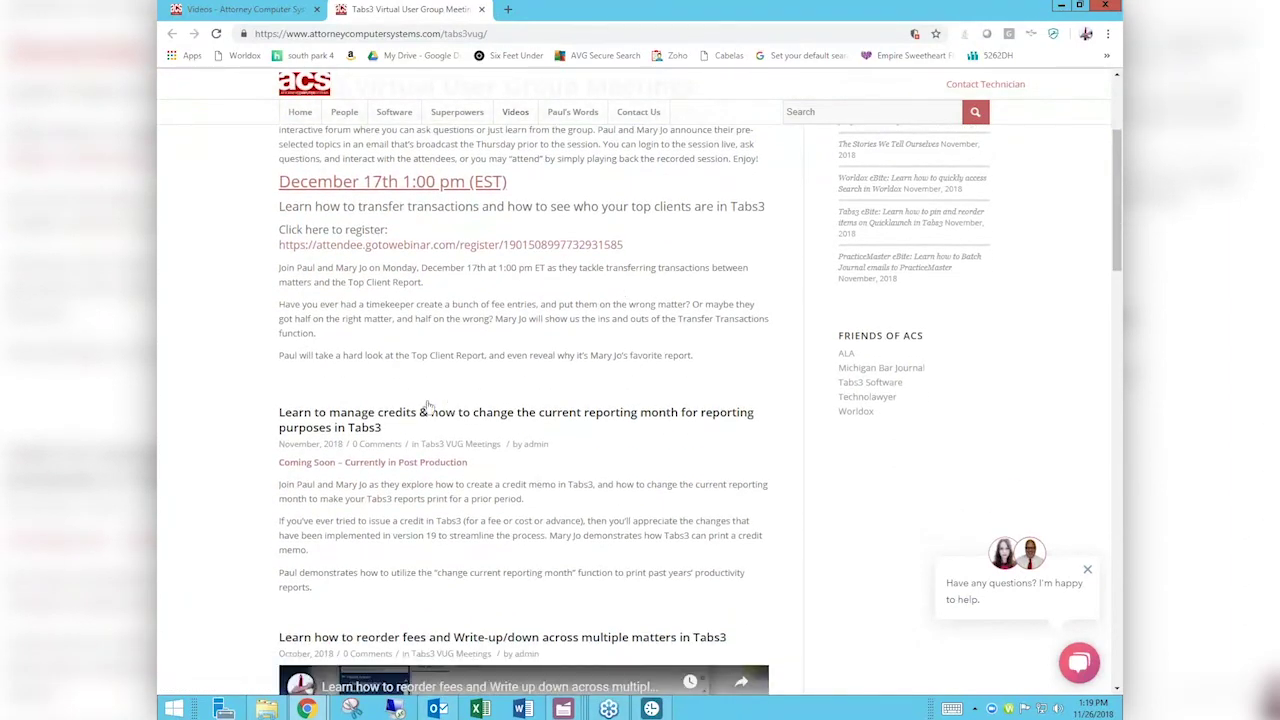
{"action": "scroll", "coordinate": [634, 503], "scroll_direction": "down", "scroll_amount": 2}
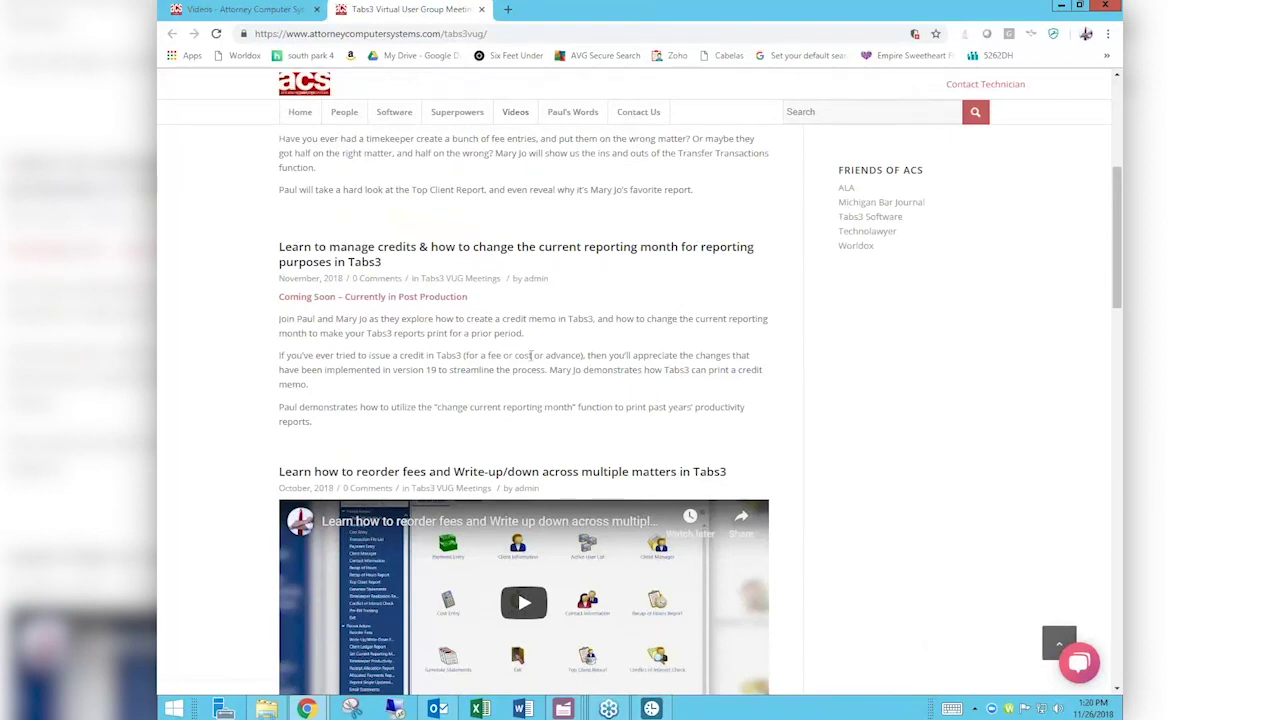
{"action": "scroll", "coordinate": [530, 357], "scroll_direction": "down", "scroll_amount": 3}
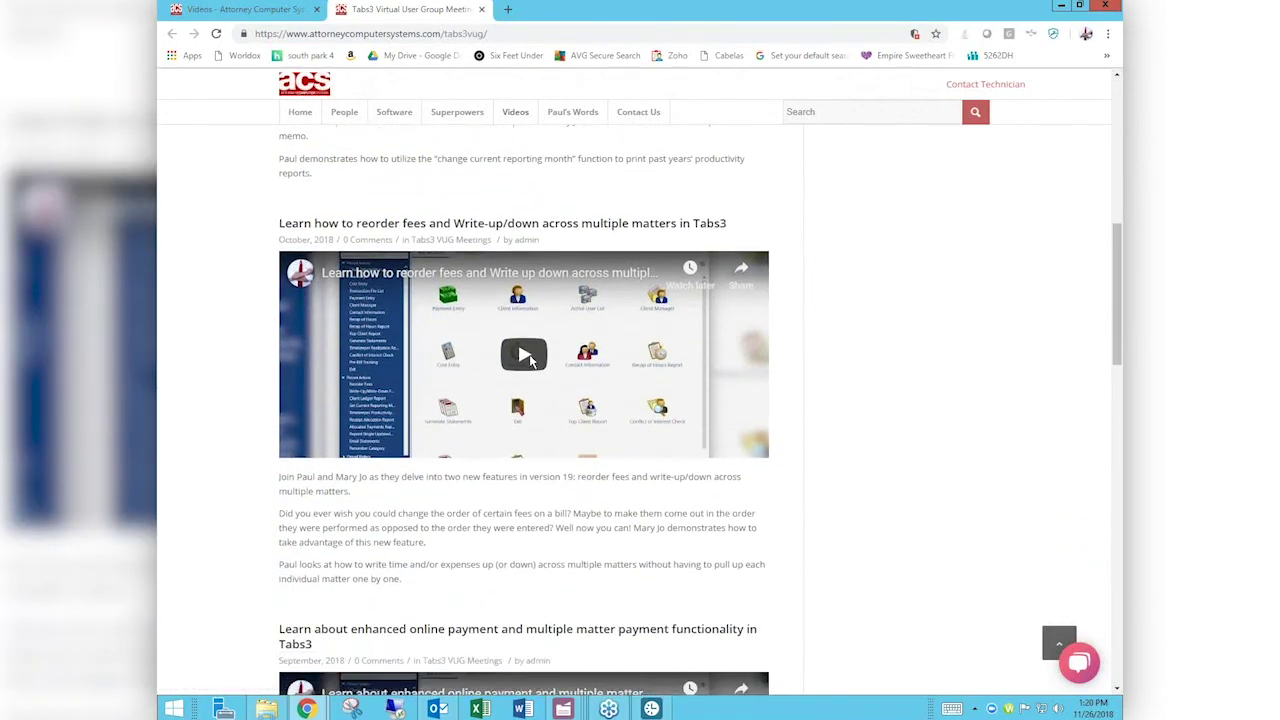
{"action": "scroll", "coordinate": [530, 360], "scroll_direction": "down", "scroll_amount": 2}
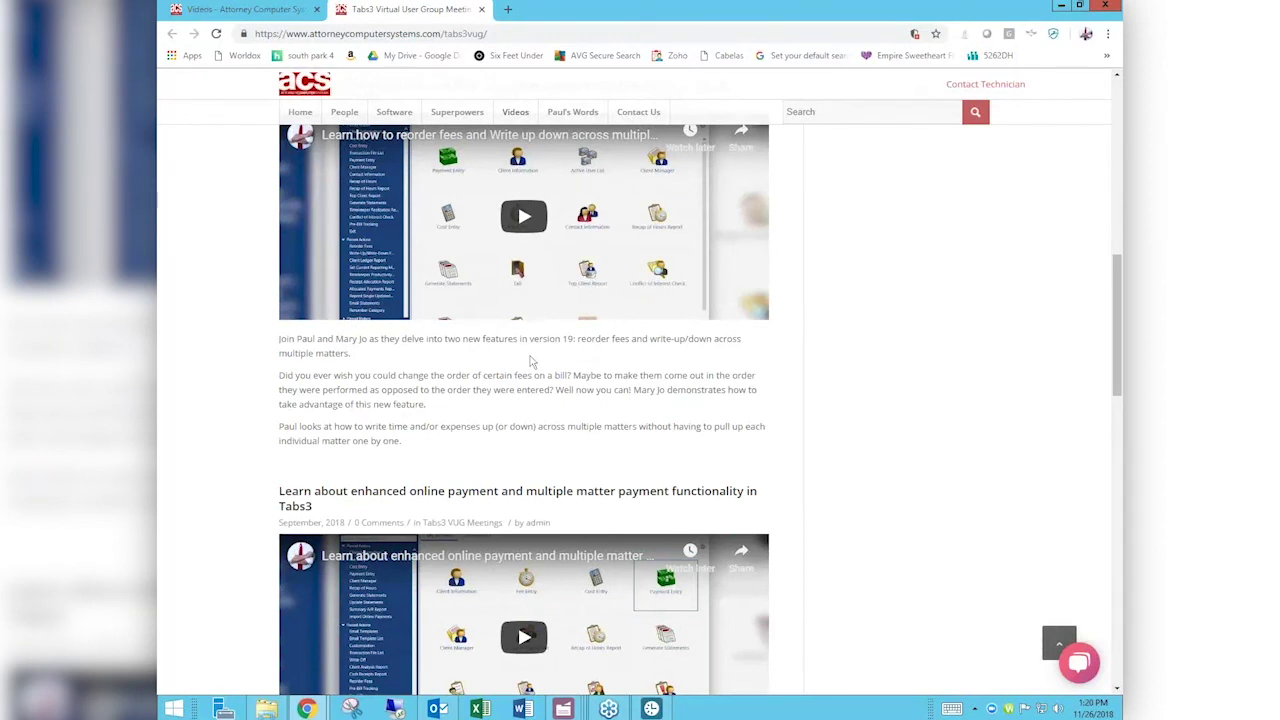
Search the website for "email"
{"action": "left_click", "coordinate": [869, 111]}
{"action": "type", "text": "email"}
{"action": "key", "text": "Return"}
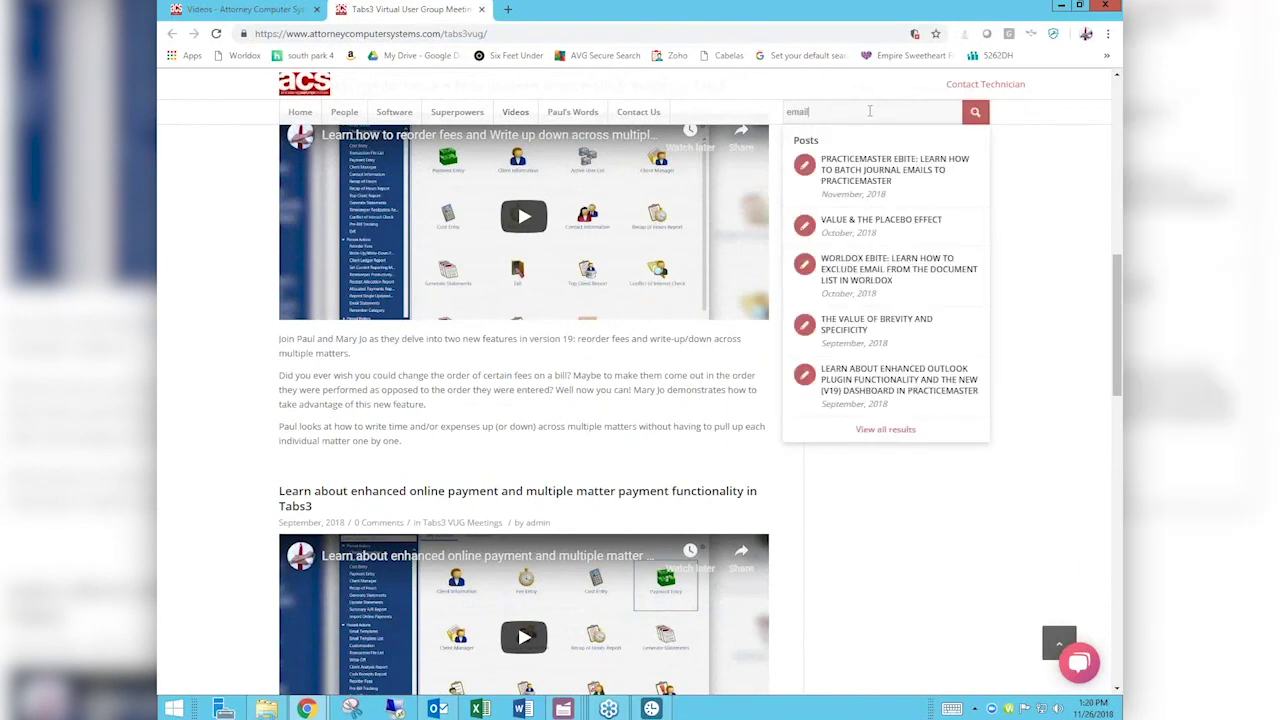